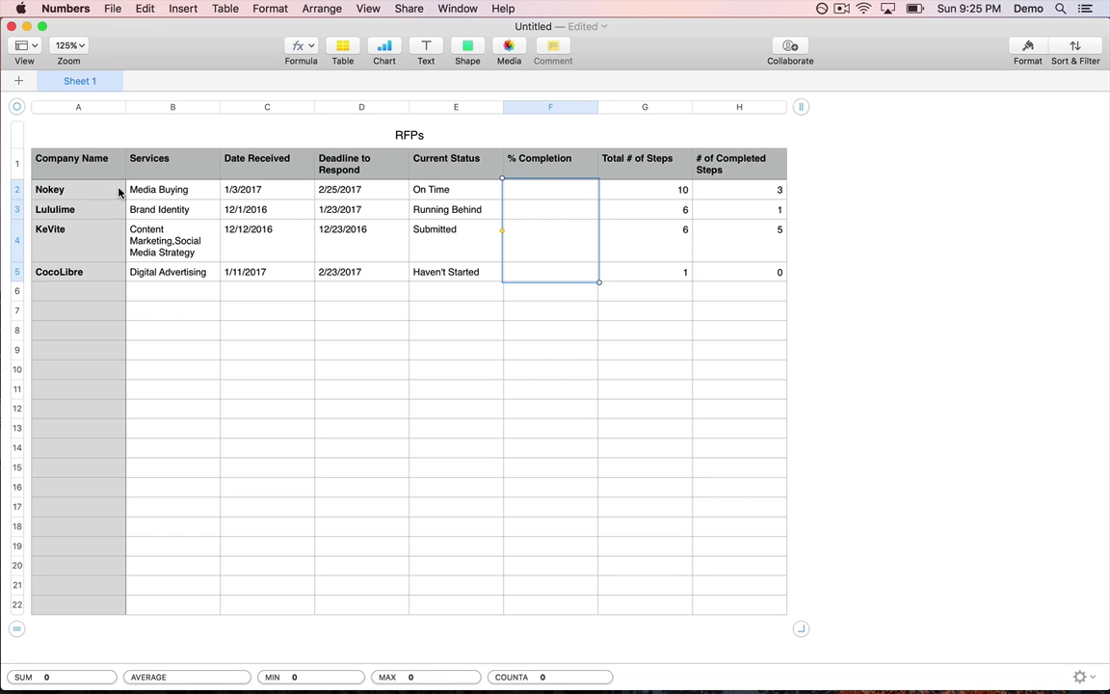
Enter a % Completion formula for Nokey that divides # of Completed Steps by Total # of Steps in parentheses and multiplies by 100
left_click(560, 191)
type("=")
left_click_drag(482, 189, 485, 225)
left_click(736, 191)
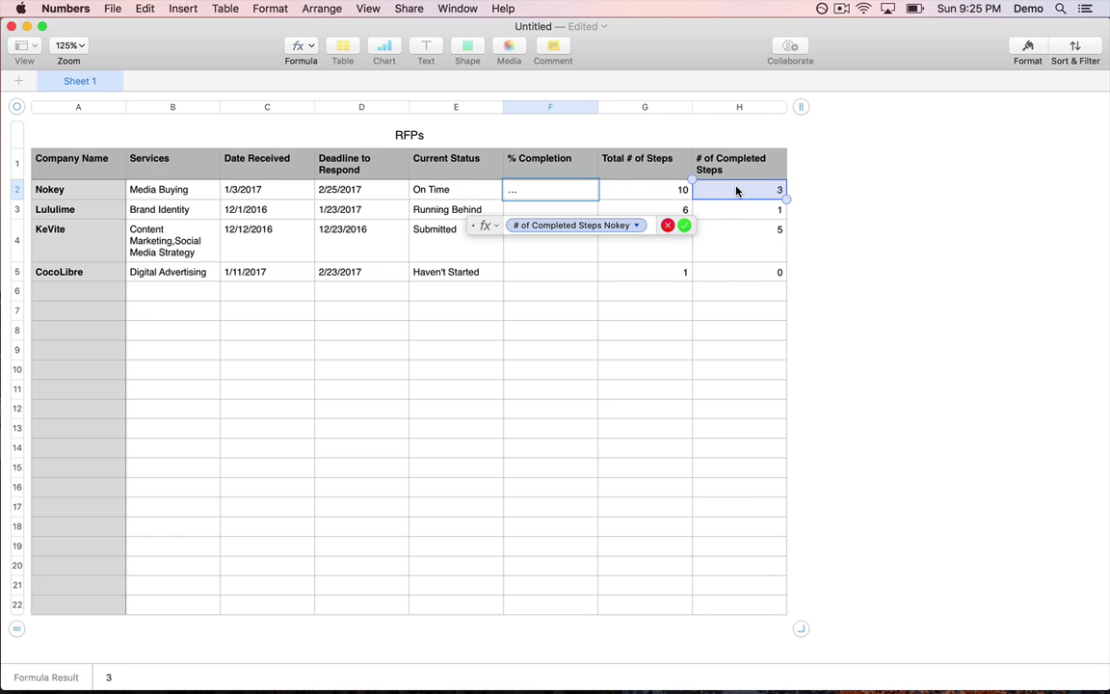
type("/")
left_click(657, 190)
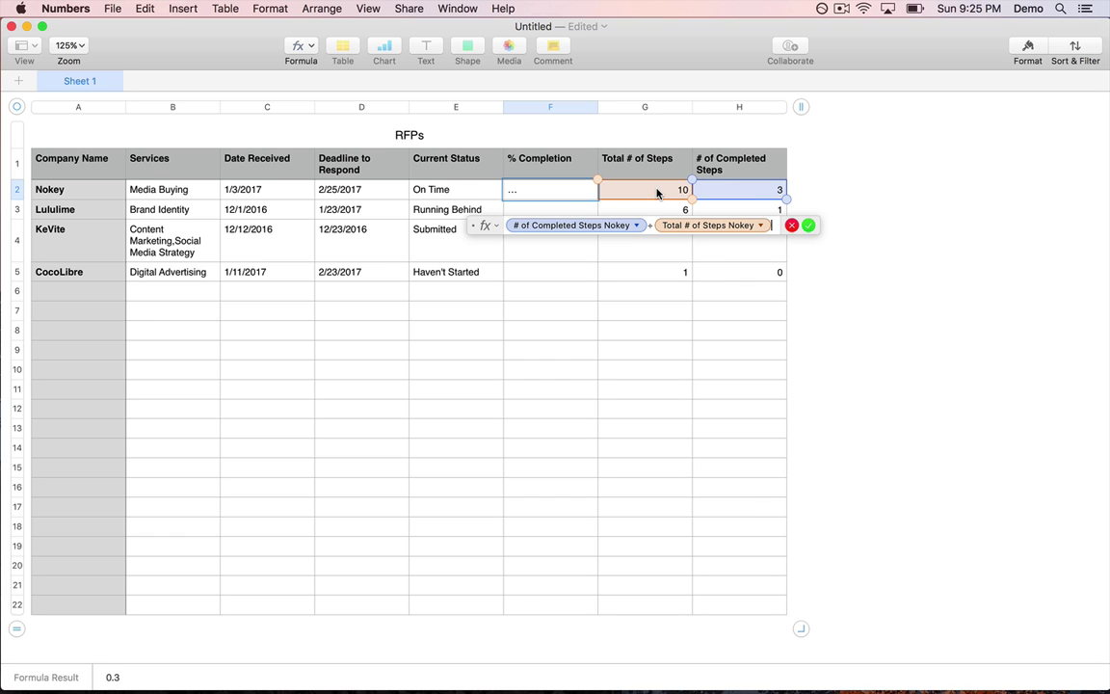
left_click(503, 224)
type("(")
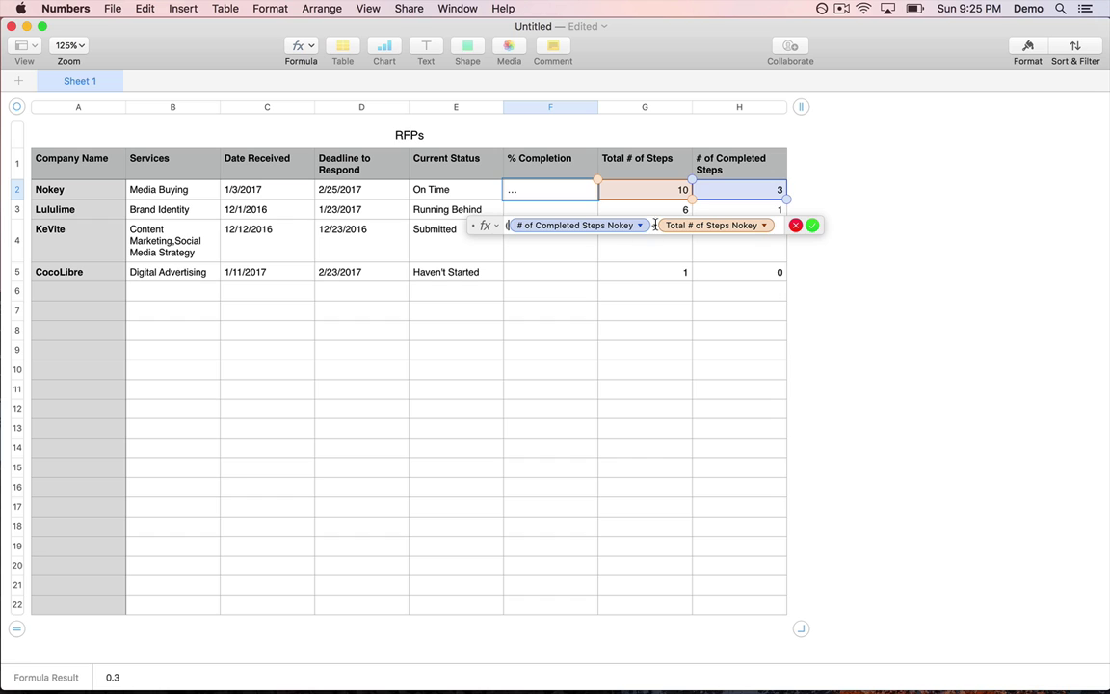
left_click(776, 224)
type(")*10")
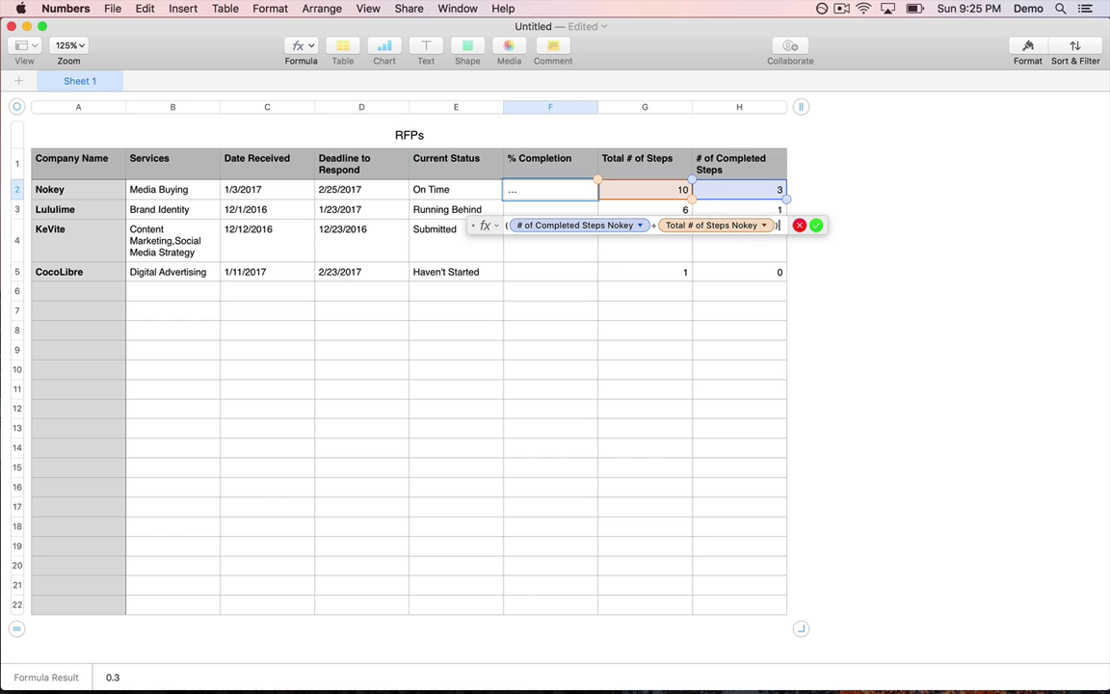
type("00")
key("Return")
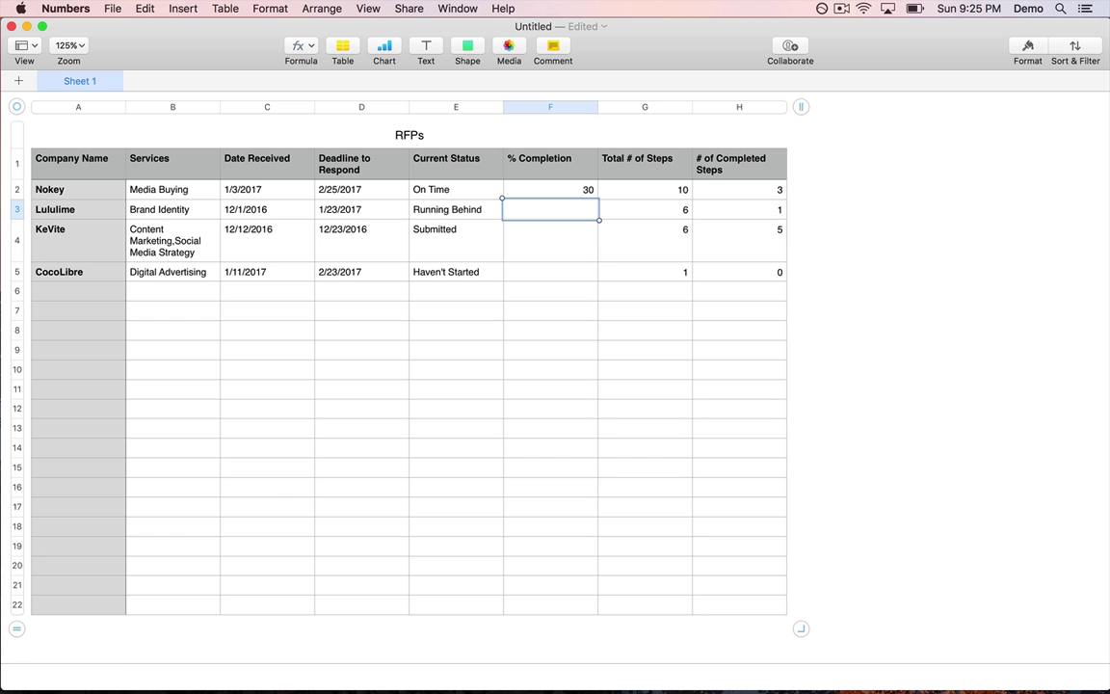
Copy Nokey's % Completion formula into the Lululime, KeVite and CocoLibre rows
left_click(574, 198)
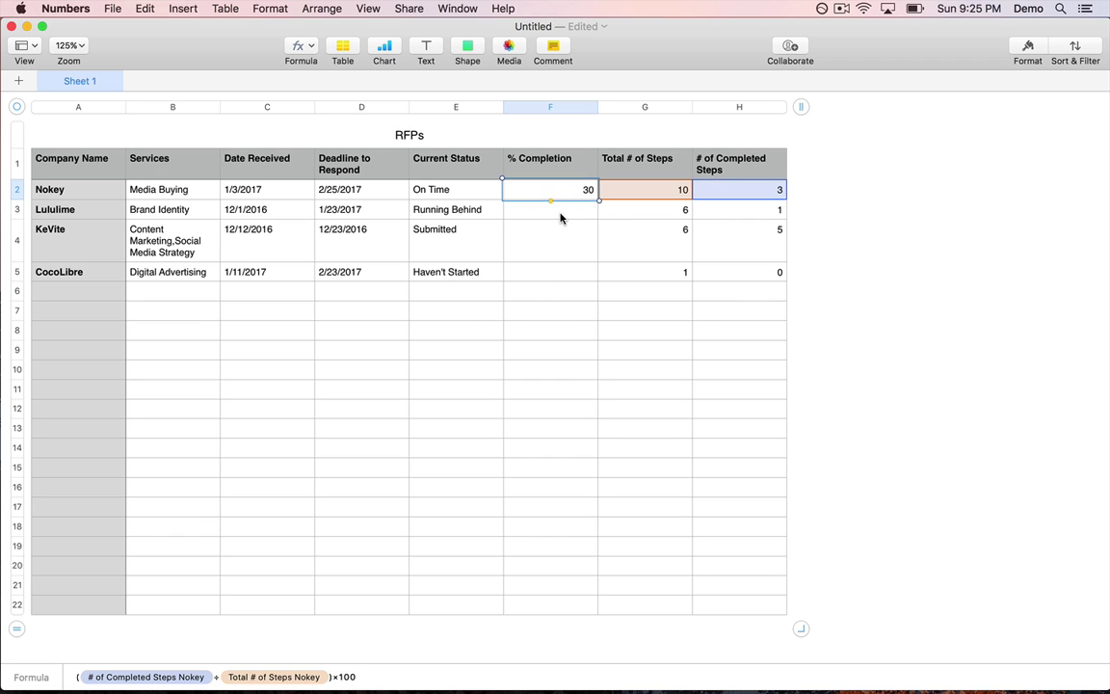
left_click(560, 216)
key("super+v")
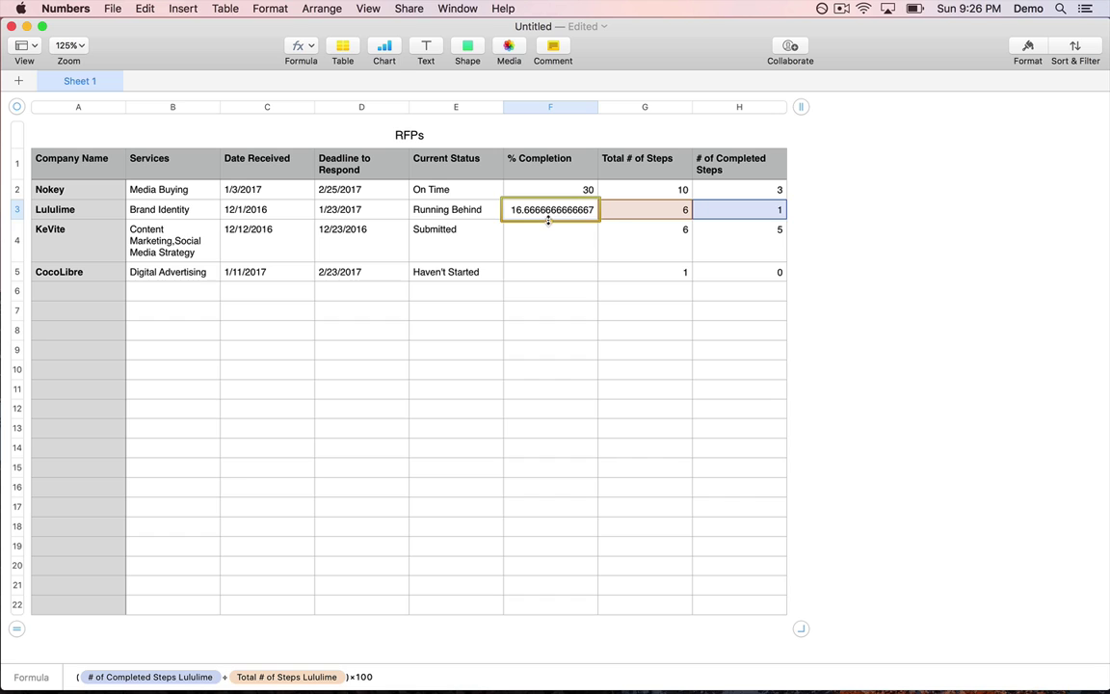
left_click_drag(549, 218, 550, 280)
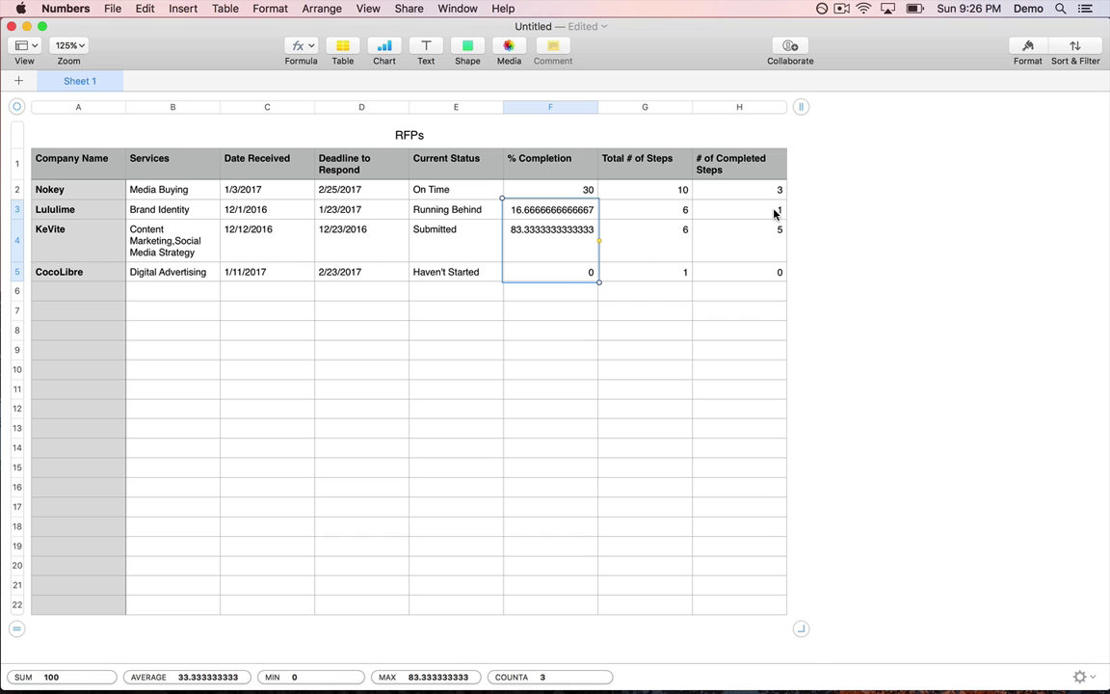
Switch to the Airtable Proposal Planning Template base, open the RFPs table and look through its step count fields
key("ctrl+Right")
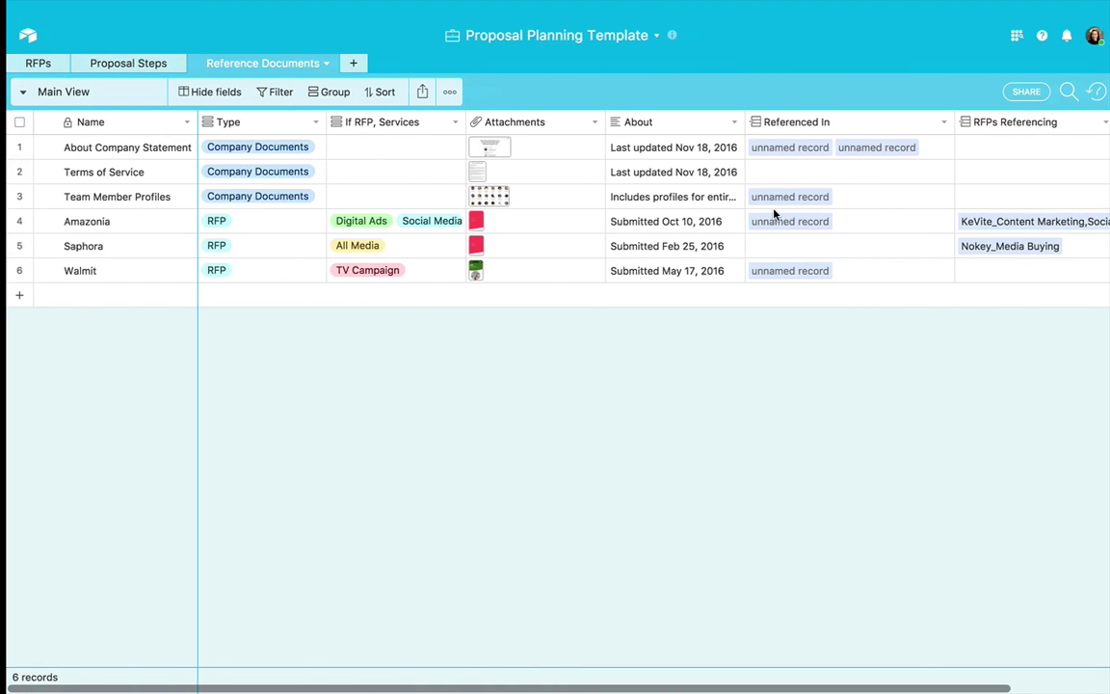
left_click(32, 63)
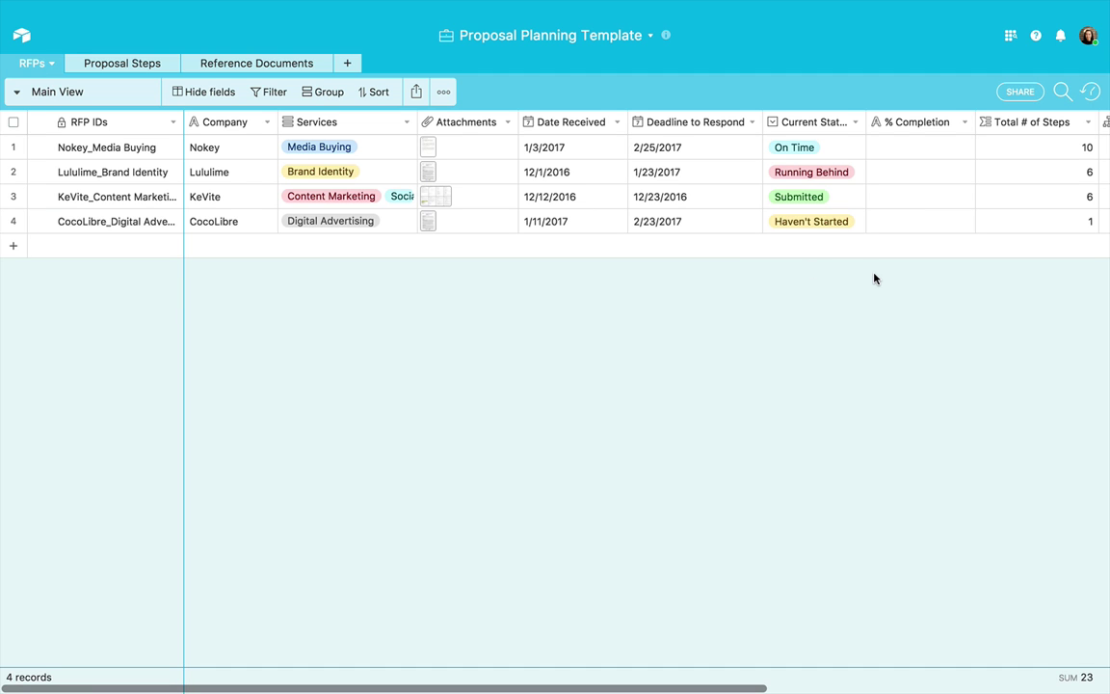
scroll(875, 278, "right", 5)
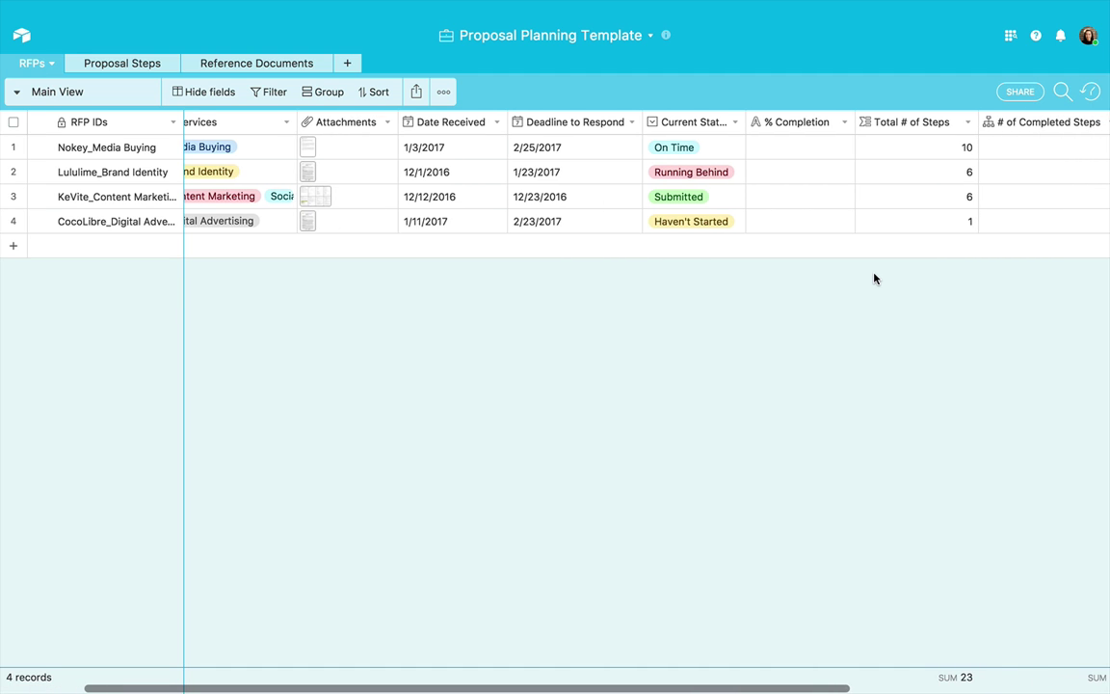
scroll(875, 278, "right", 5)
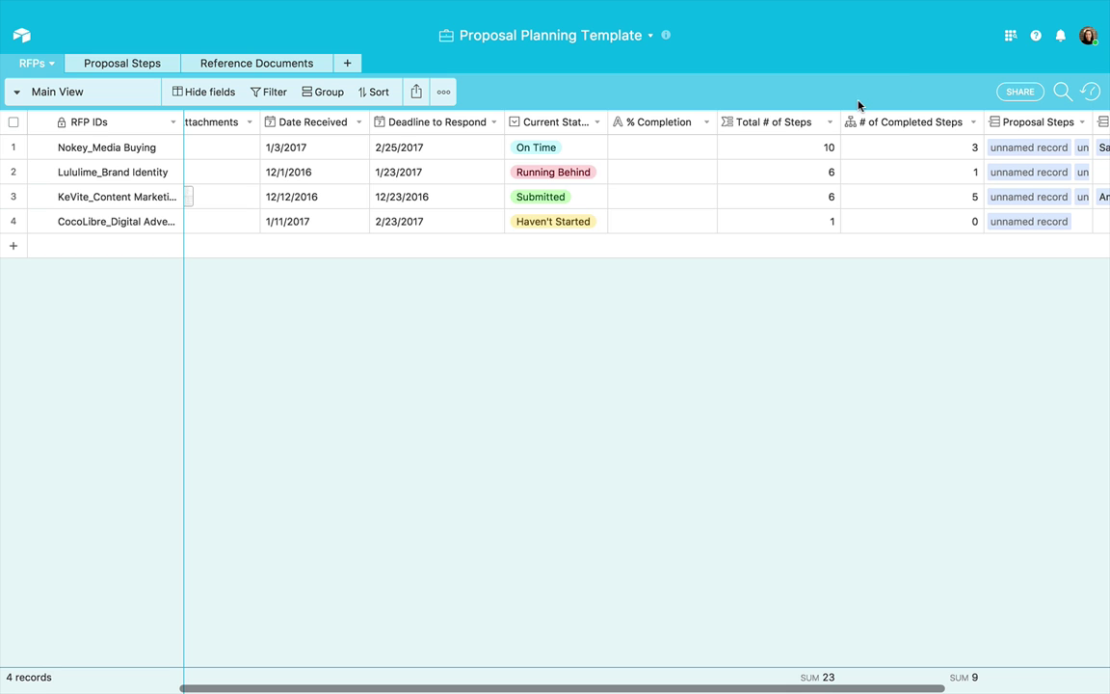
scroll(665, 153, "left", 5)
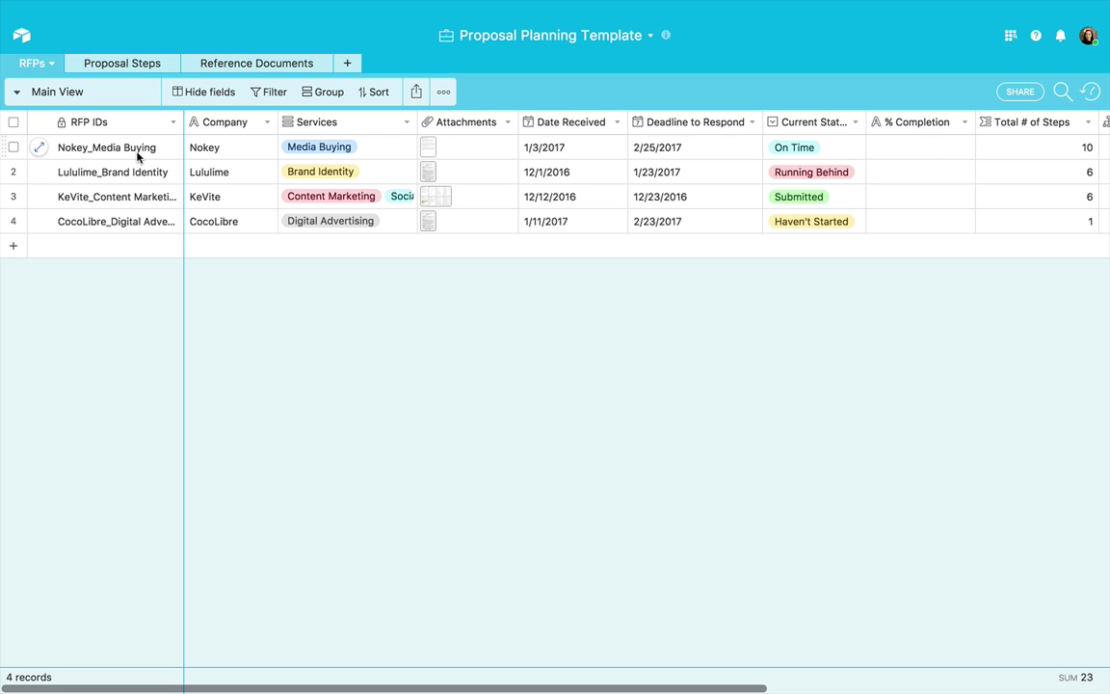
scroll(137, 156, "right", 5)
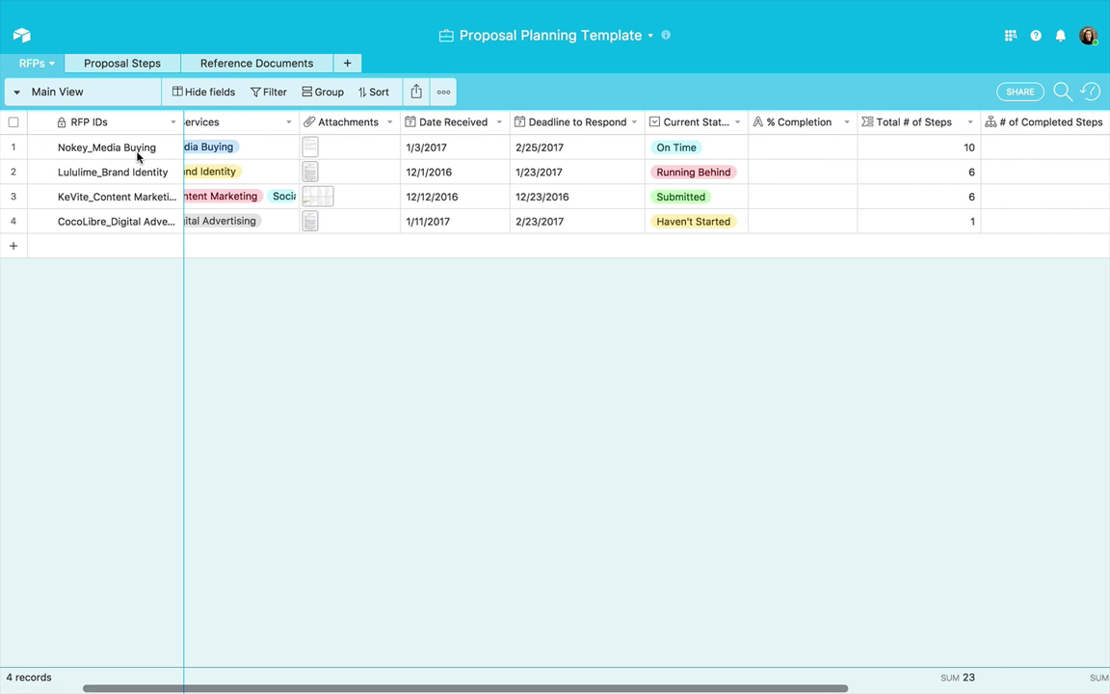
Change the field type of % Completion in the RFPs table to Formula
left_click(757, 122)
left_click(698, 148)
left_click(698, 148)
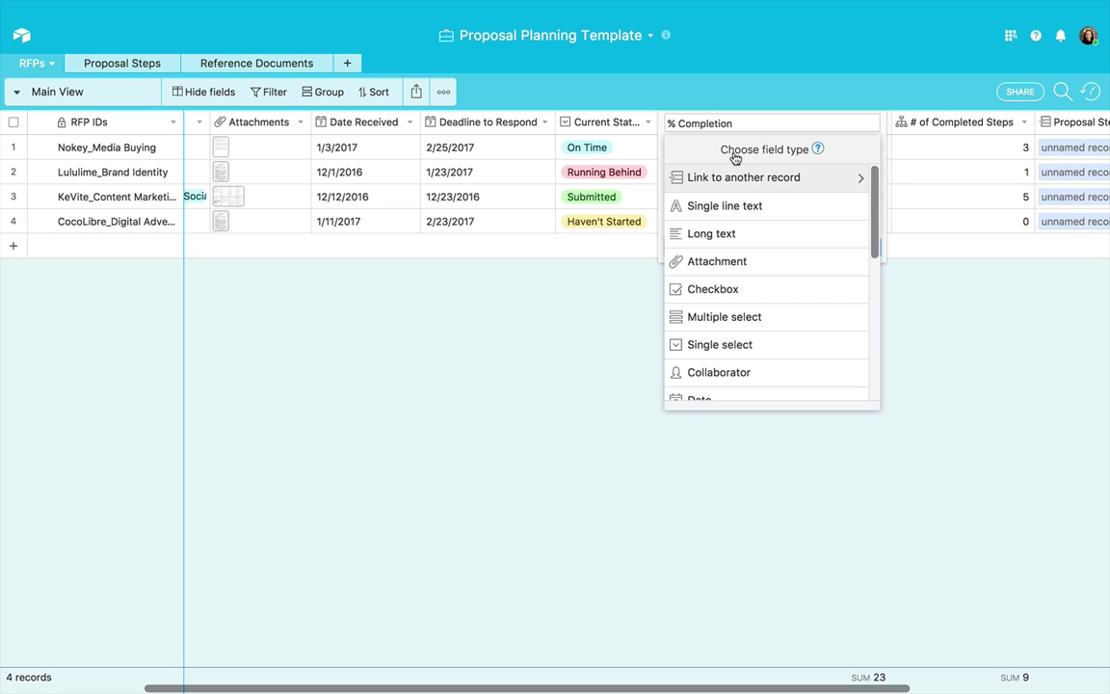
scroll(784, 364, "down", 2)
scroll(782, 328, "down", 5)
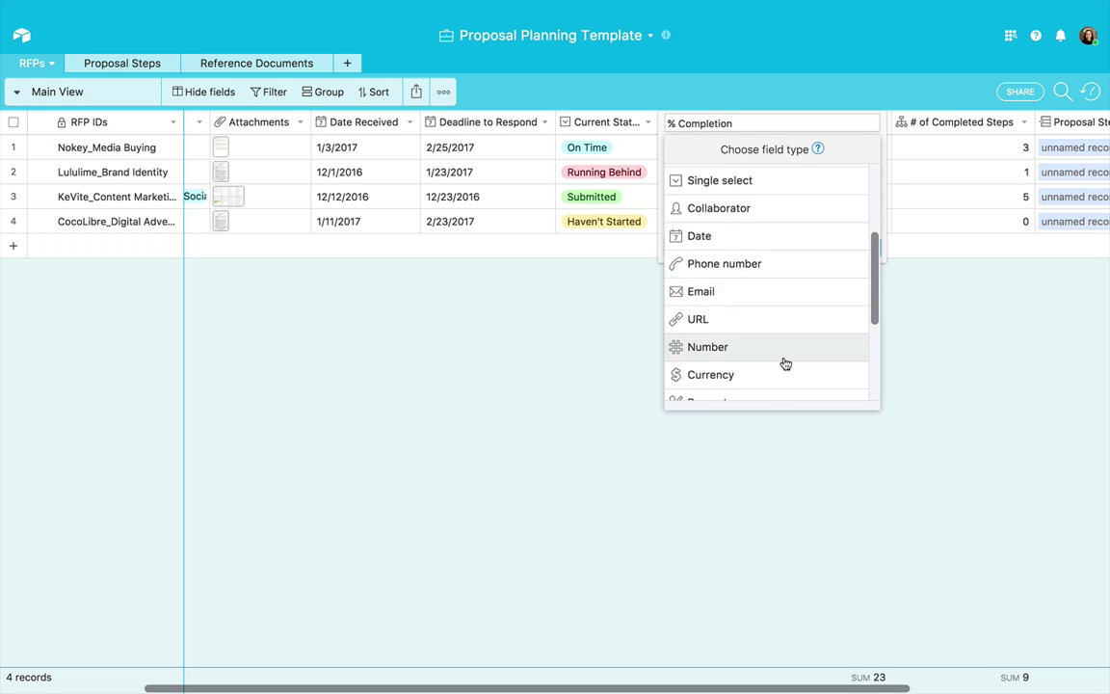
left_click(714, 256)
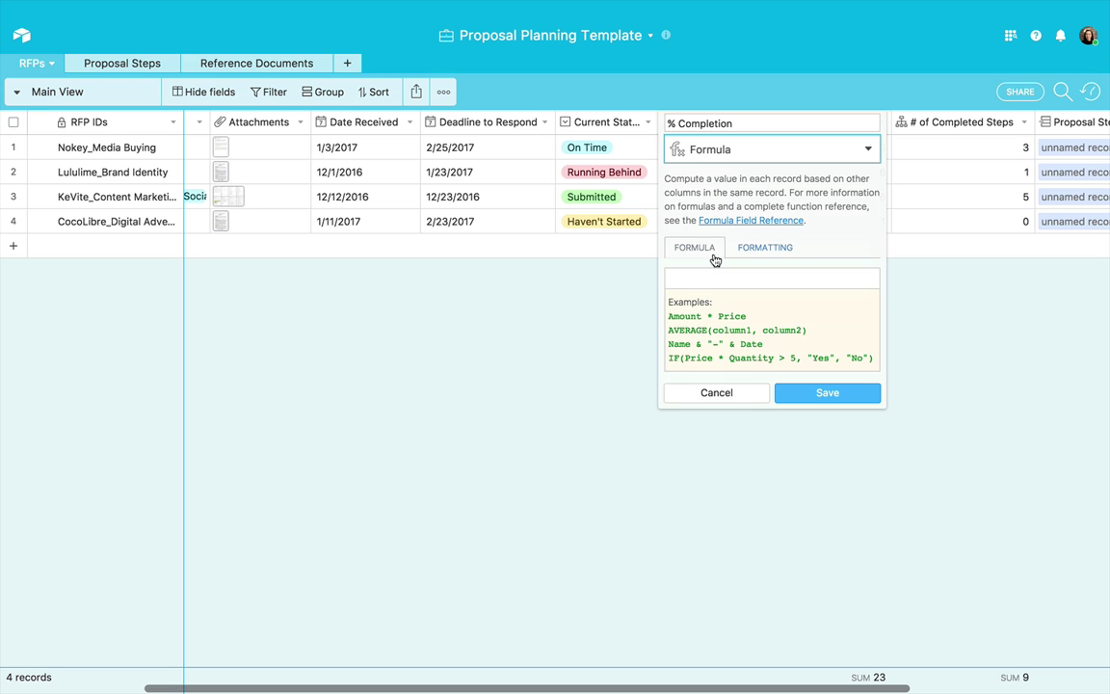
Enter the % Completion formula ({# of Completed Steps}/{Total # of Steps})*100
left_click(694, 337)
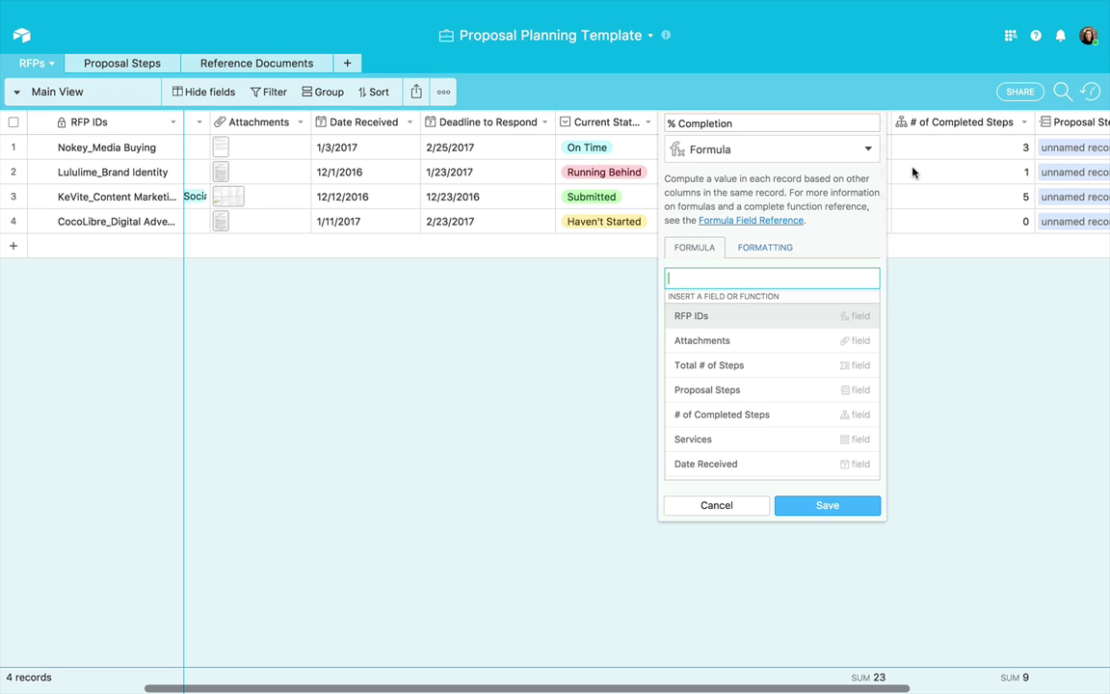
left_click(757, 412)
type("/")
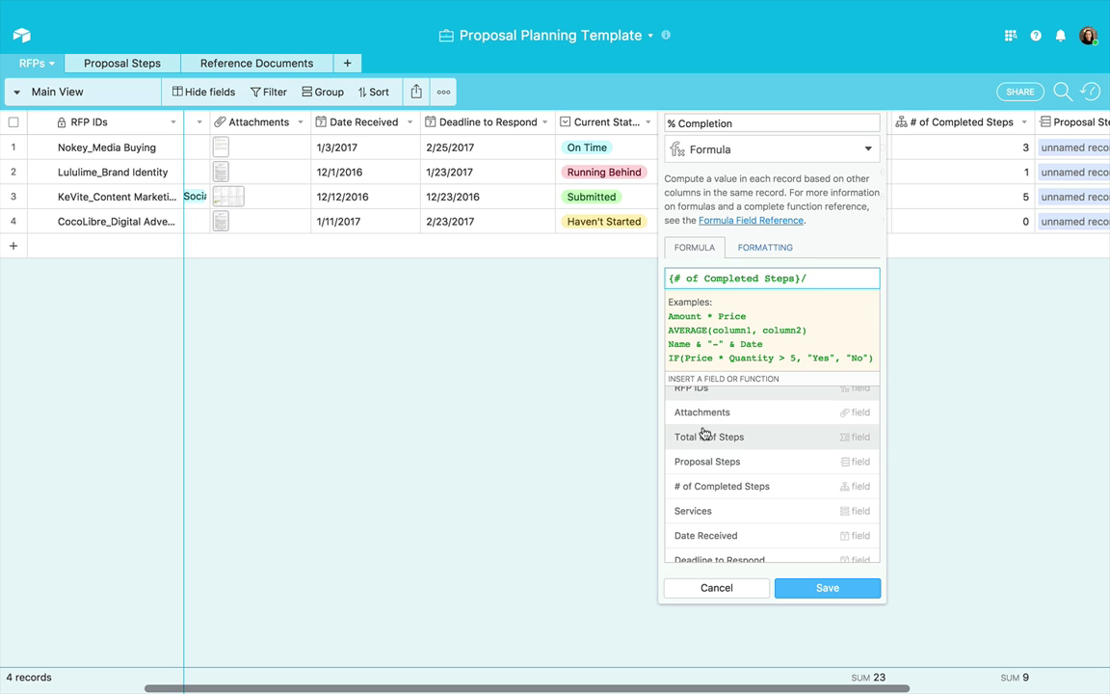
left_click(707, 436)
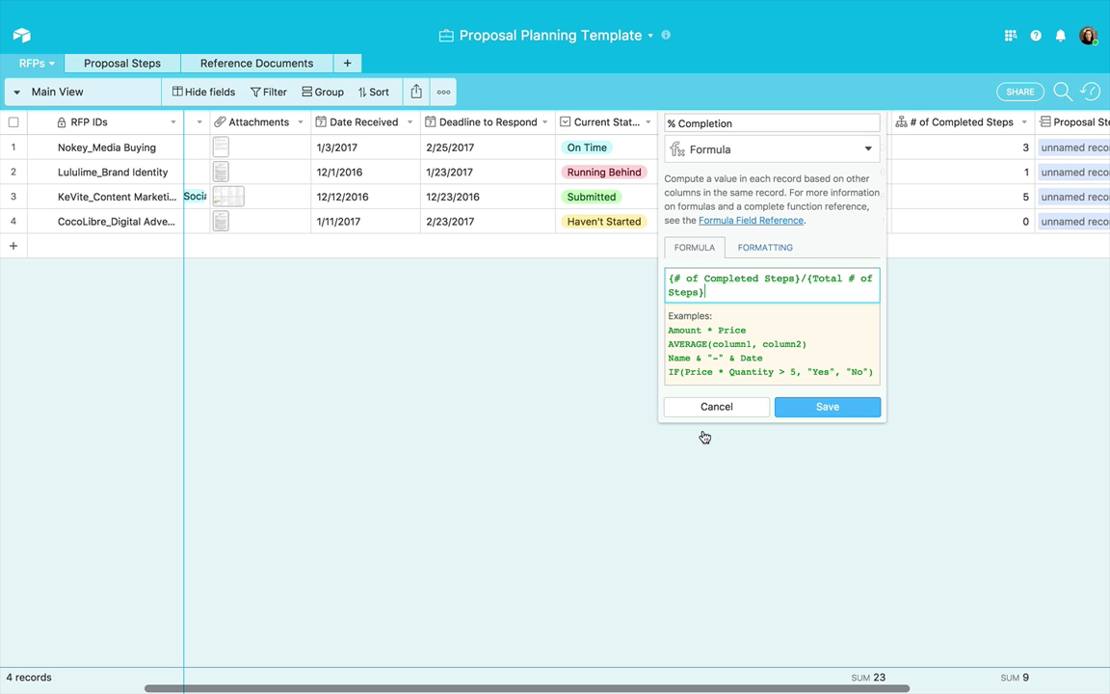
left_click(671, 276)
type("(")
left_click(754, 293)
type(")*100")
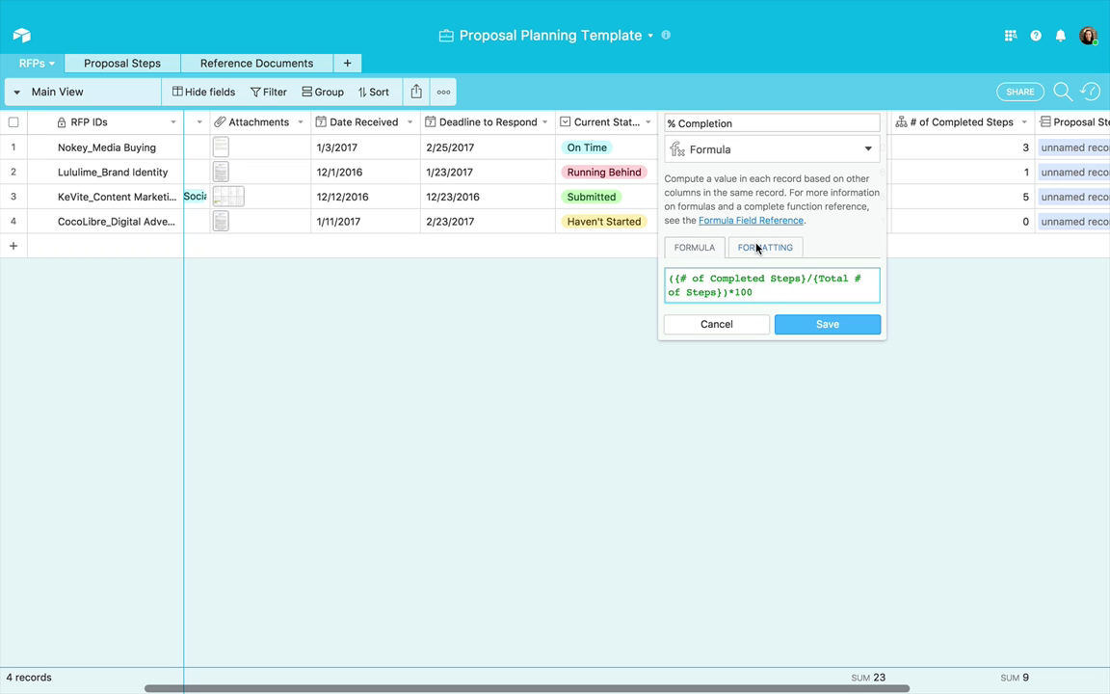
Set the % Completion formula's format to Percent and save the field
left_click(756, 248)
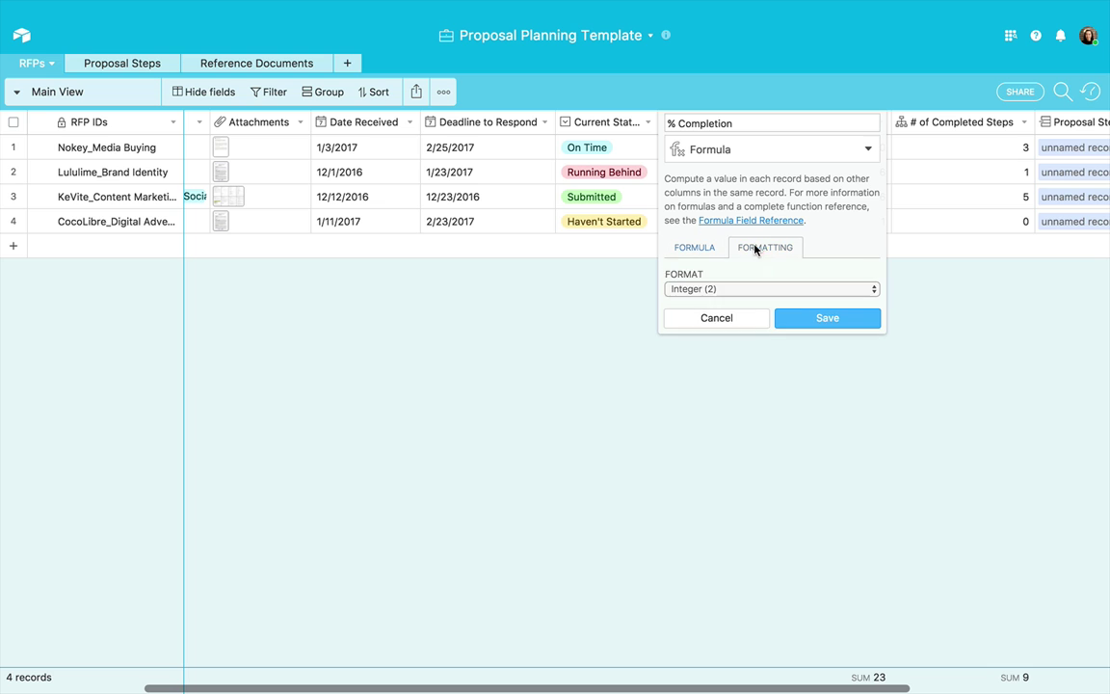
left_click(772, 290)
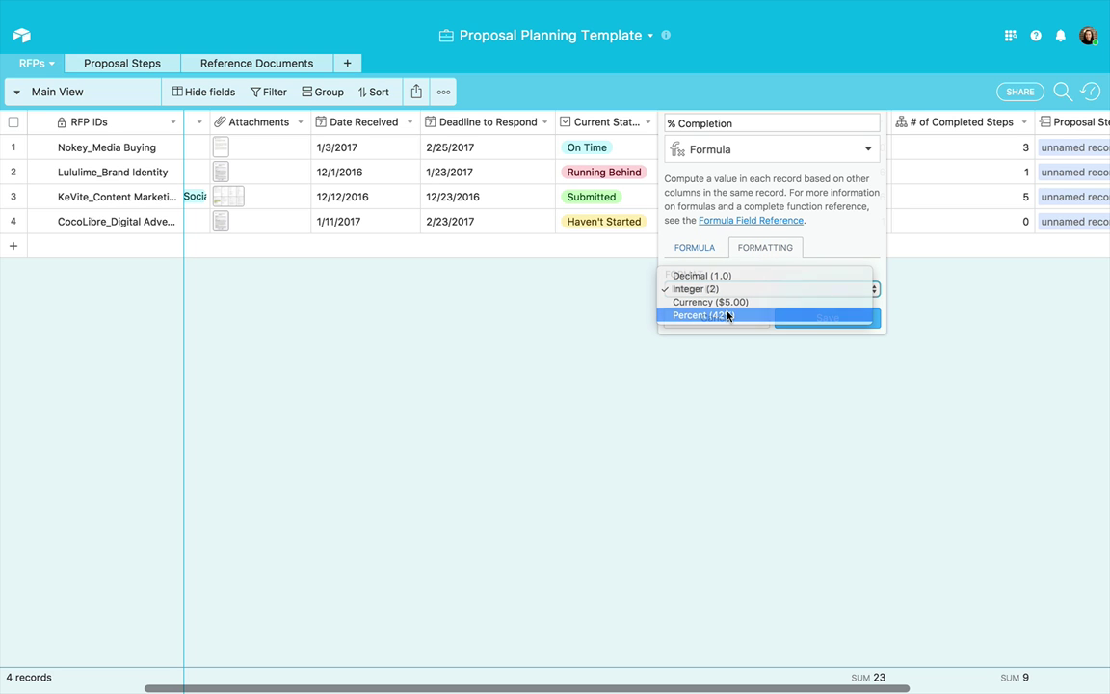
left_click(727, 315)
left_click(809, 344)
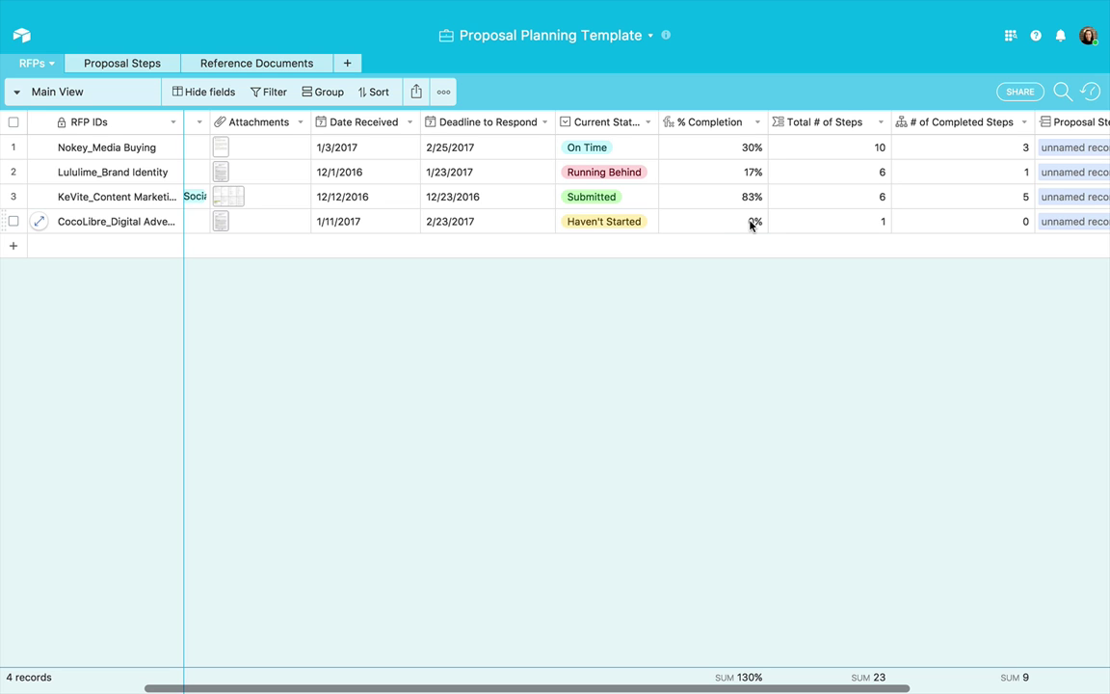
left_click(852, 177)
left_click(950, 153)
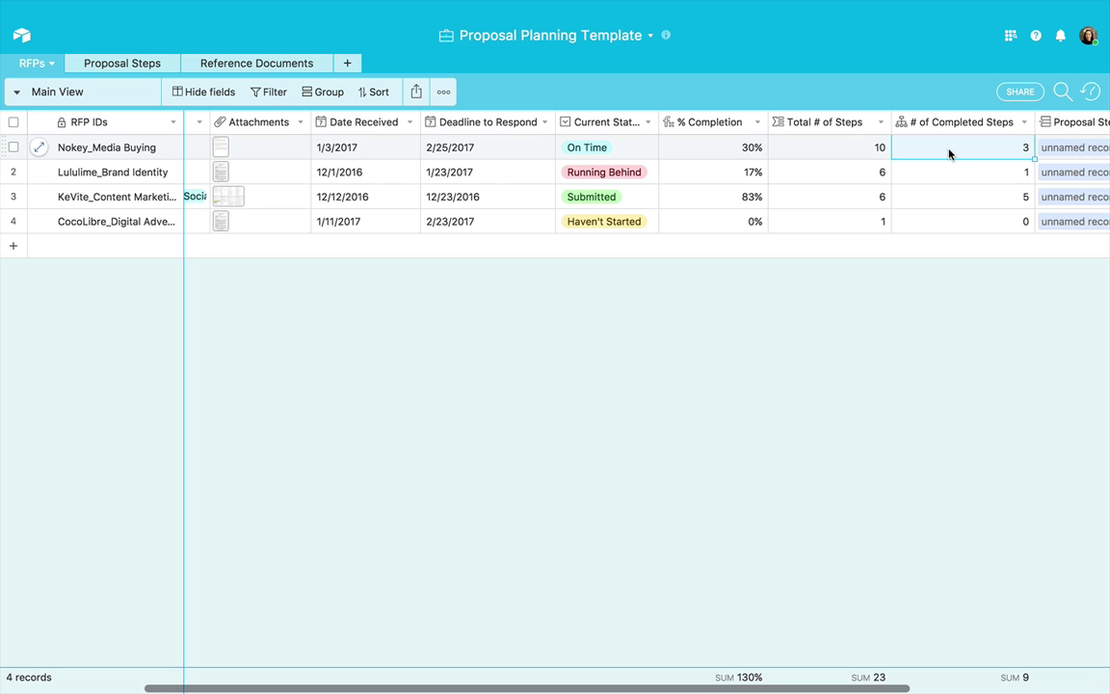
left_click(823, 149)
left_click(998, 157)
Review the CONCATENATE formula of the RFP IDs field, save it as is, and widen the column to fit the full IDs
scroll(245, 159, "left", 5)
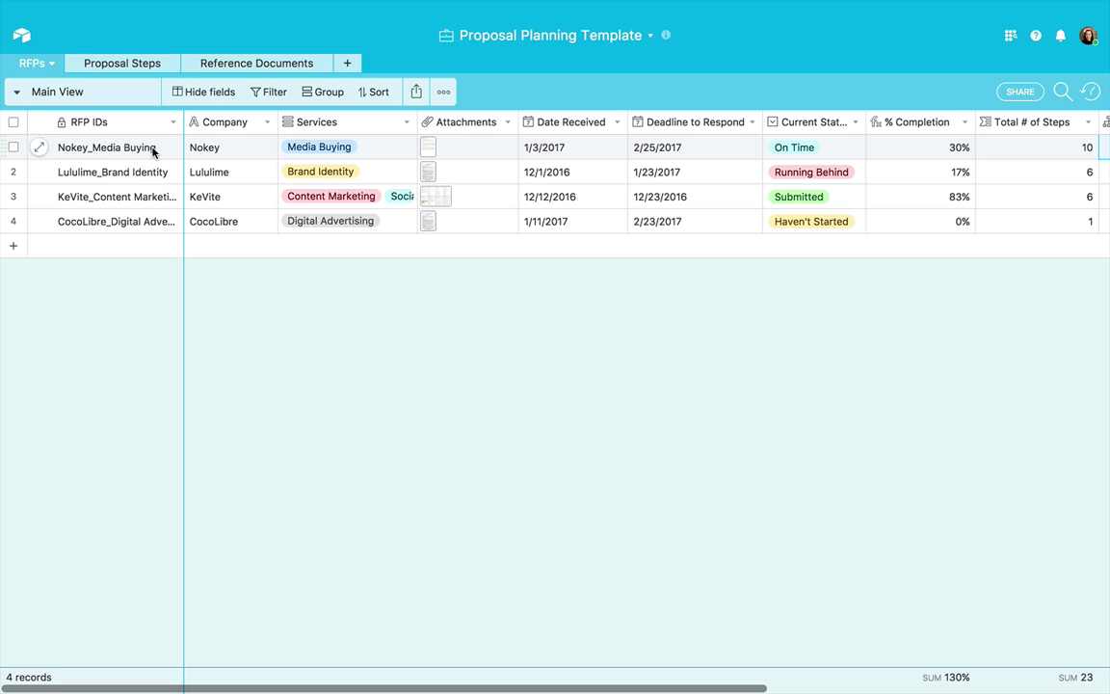
left_click(172, 123)
left_click(132, 147)
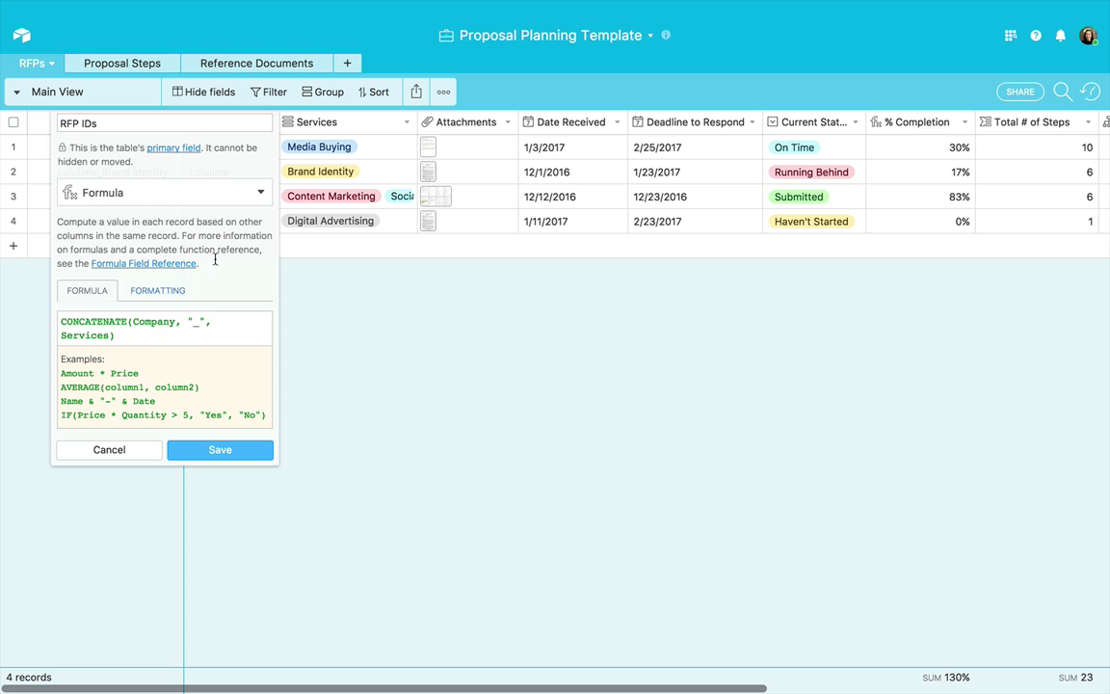
left_click(197, 453)
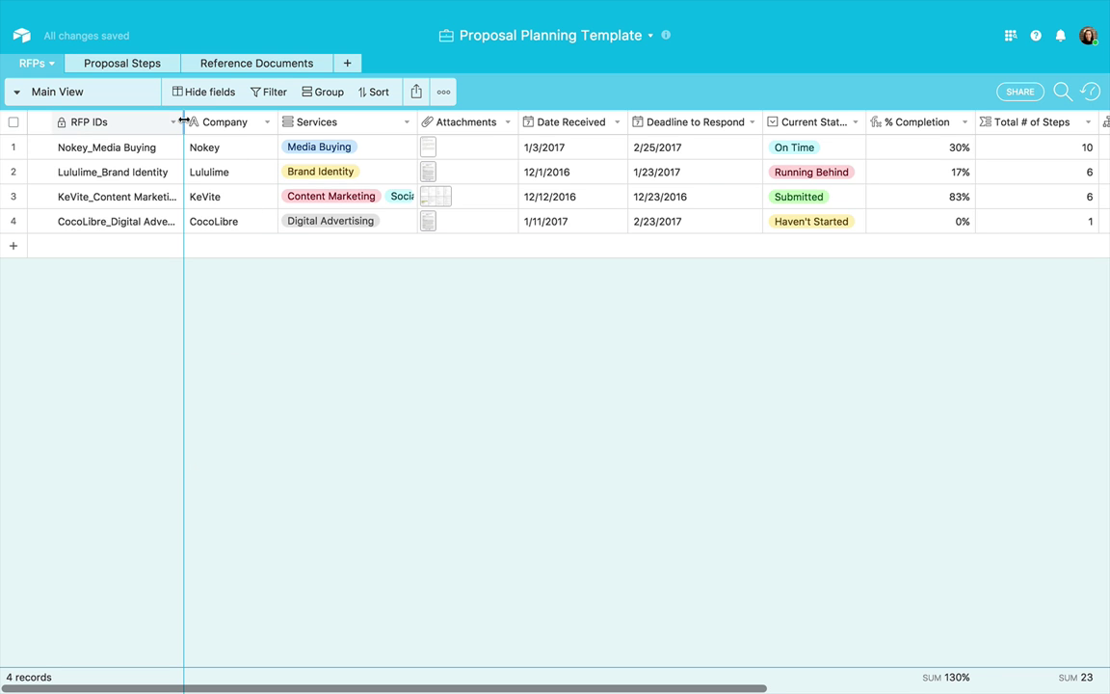
left_click_drag(183, 119, 318, 145)
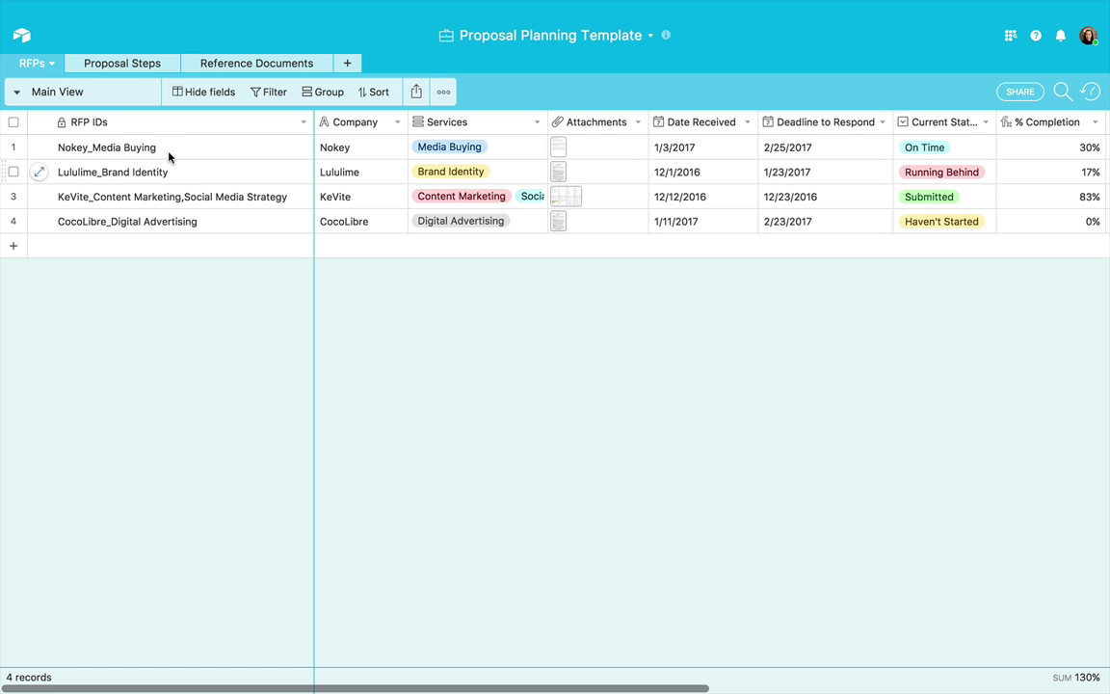
Open the Proposal Steps table and change the Steps Overview field type to Formula
left_click(121, 66)
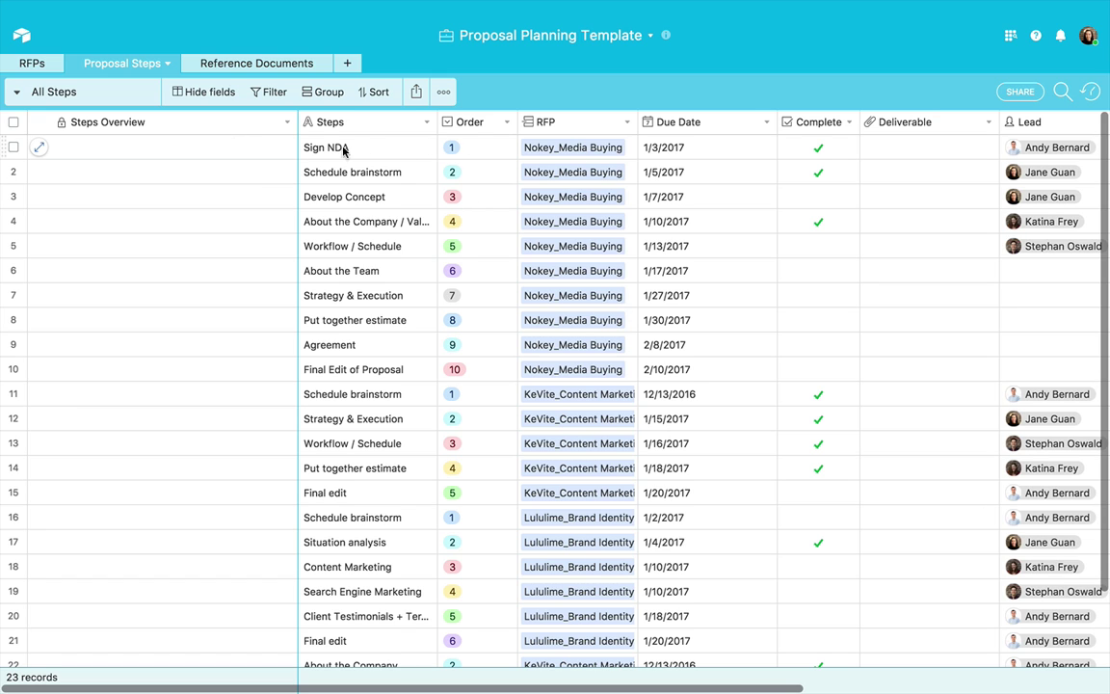
left_click(285, 123)
left_click(154, 151)
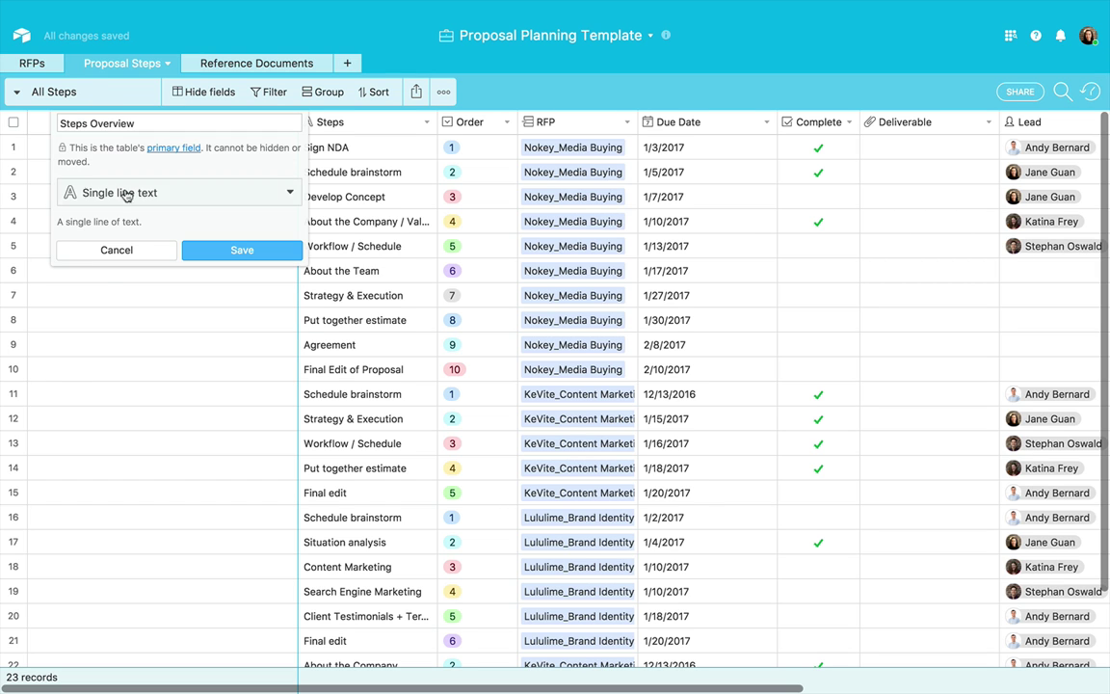
left_click(130, 191)
scroll(161, 309, "down", 3)
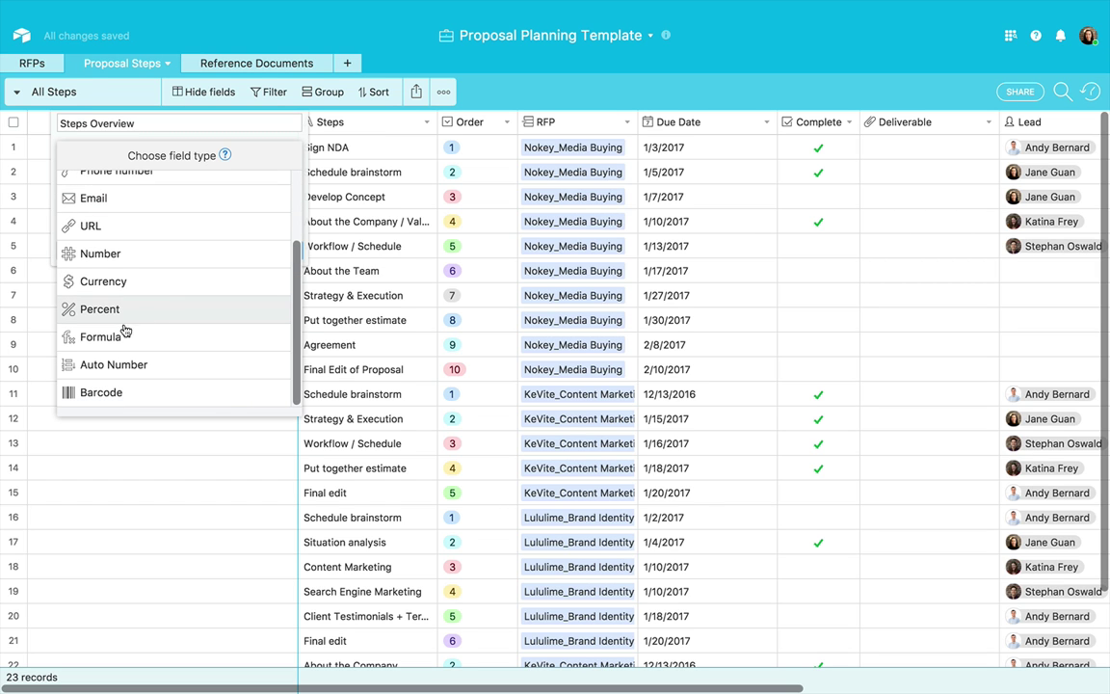
left_click(120, 326)
Enter the formula CONCATENATE(RFP, " - ", Steps) for the Steps Overview field and save it
left_click(115, 318)
type("CON")
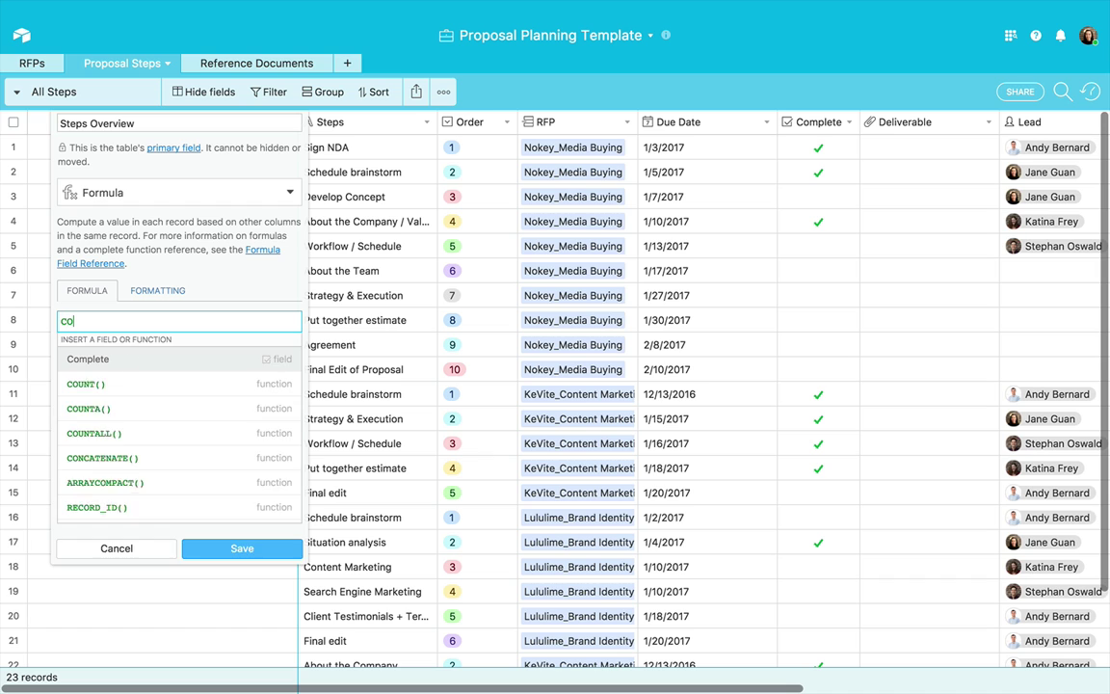
left_click(114, 359)
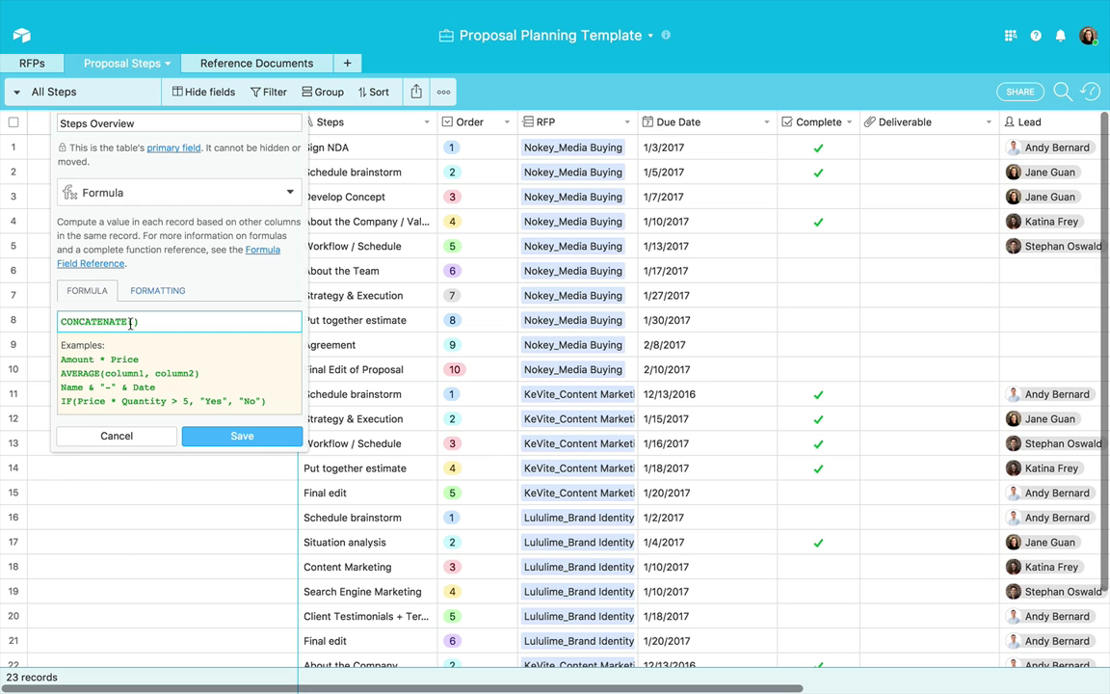
left_click(132, 321)
scroll(148, 448, "down", 1)
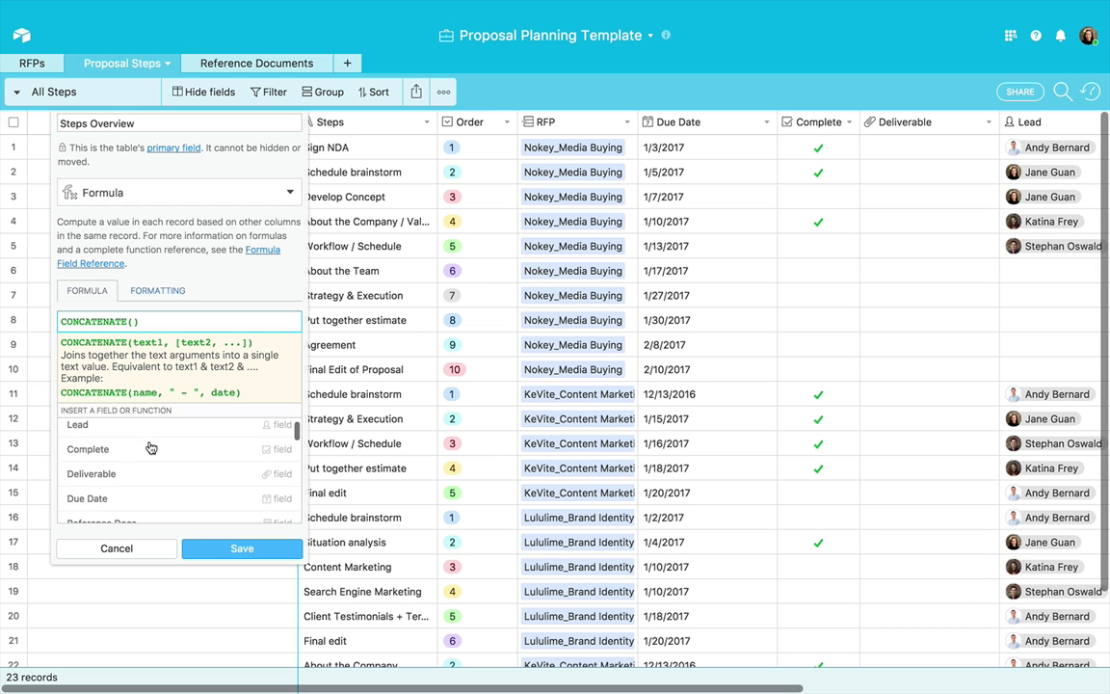
scroll(149, 448, "up", 1)
left_click(129, 453)
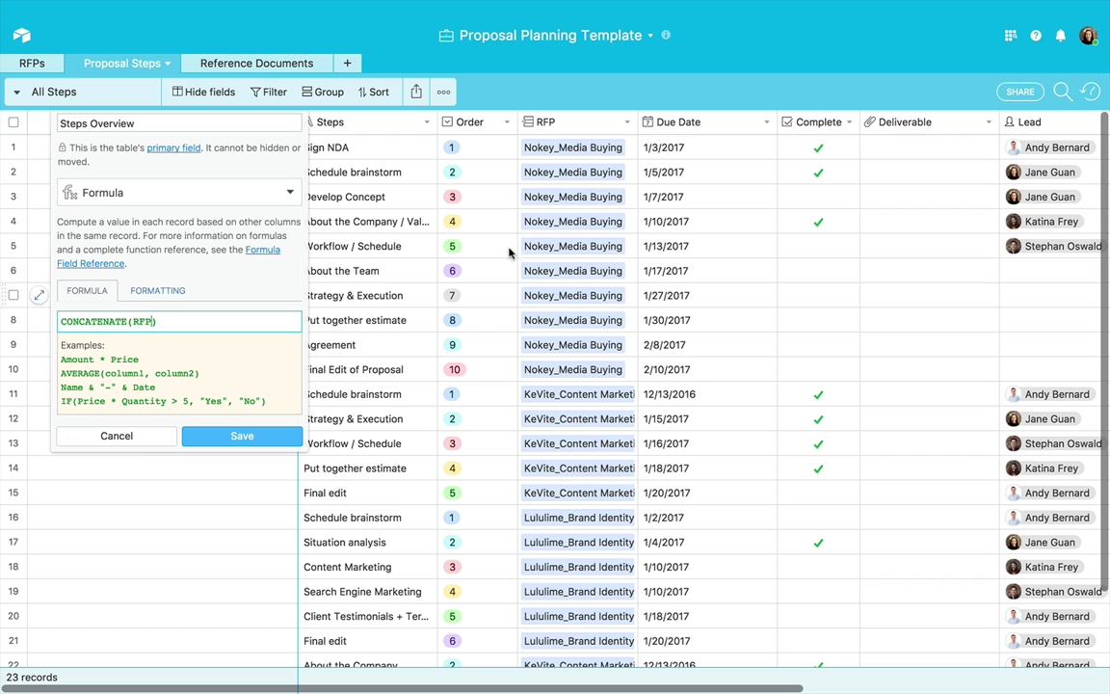
type(", \" - ")
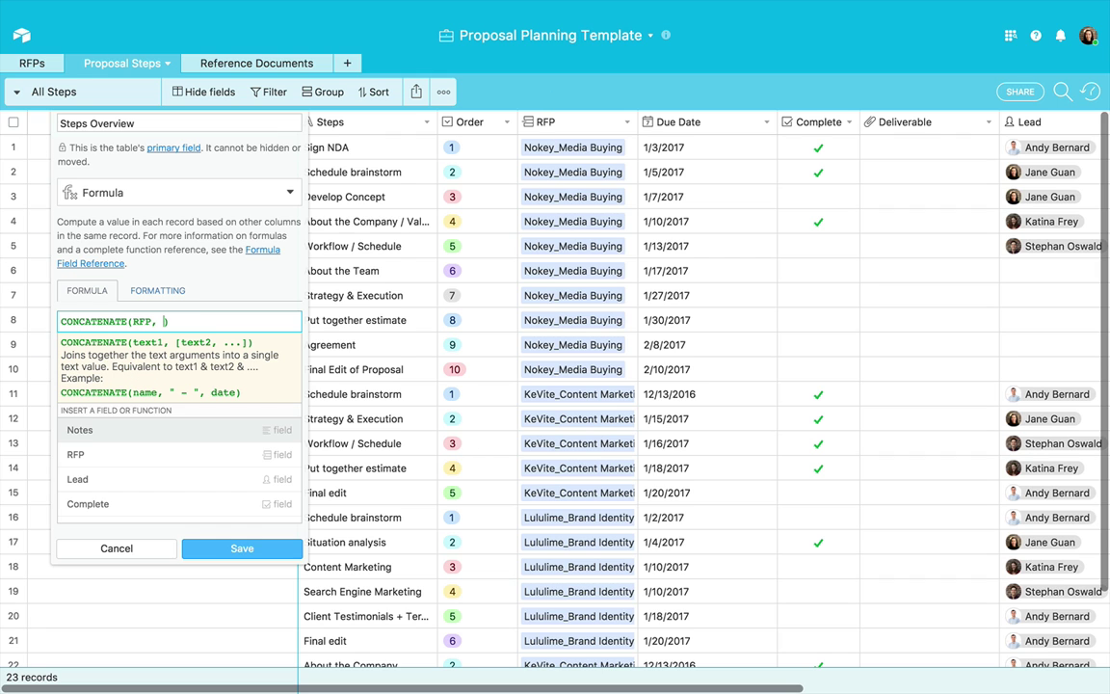
type("\",")
scroll(177, 480, "down", 5)
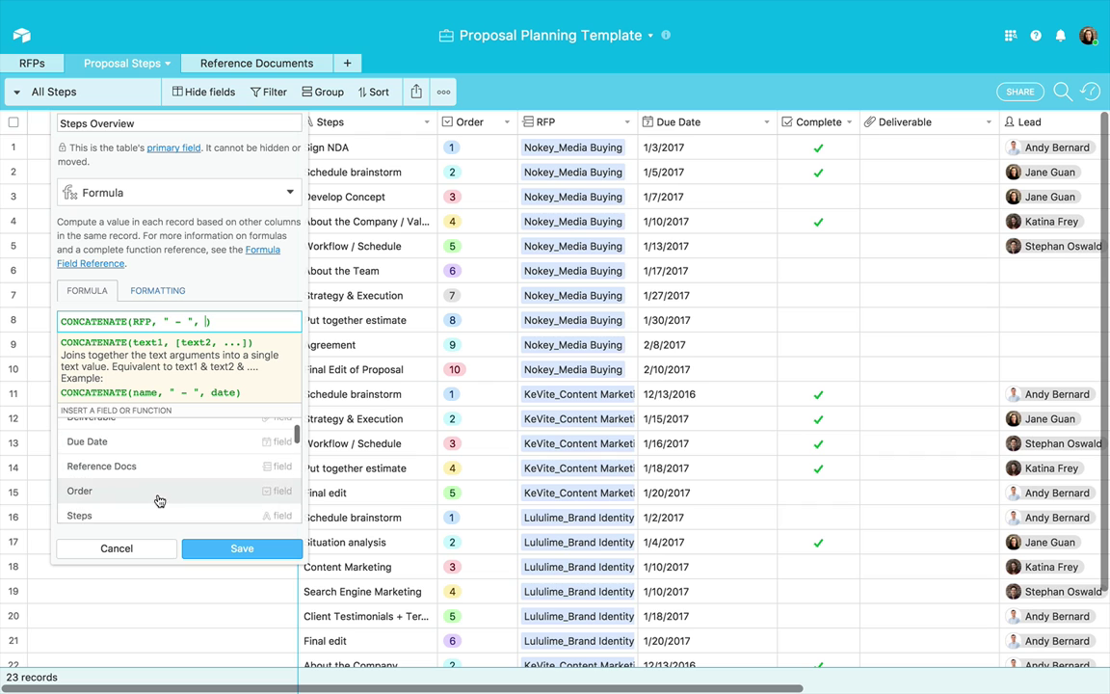
left_click(135, 482)
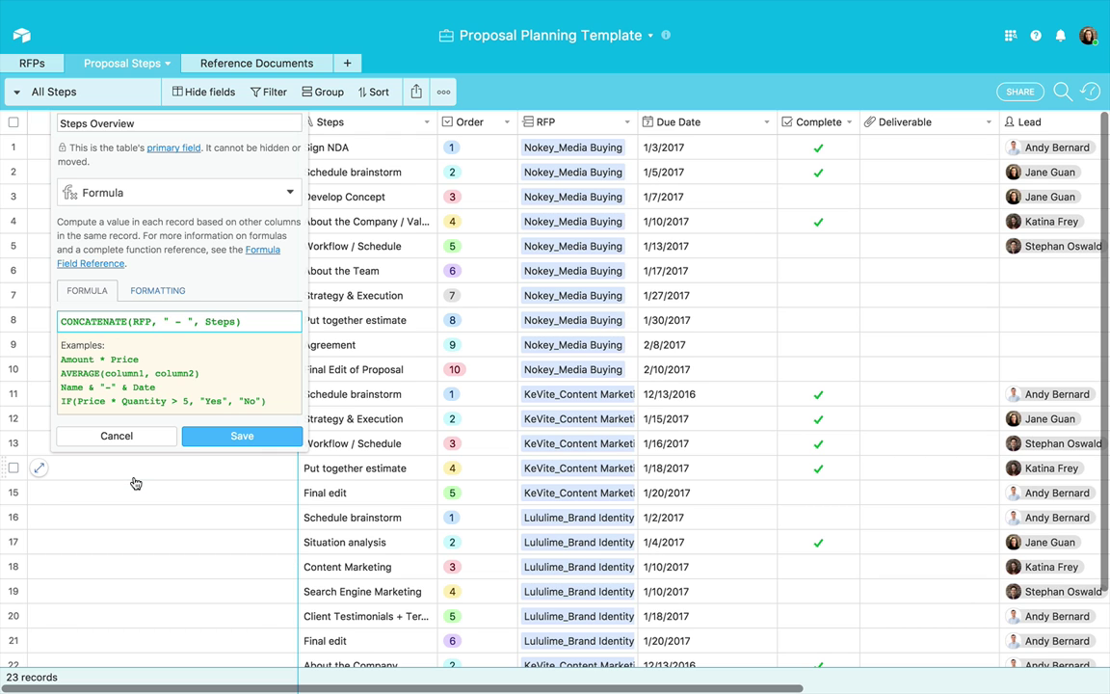
left_click(240, 435)
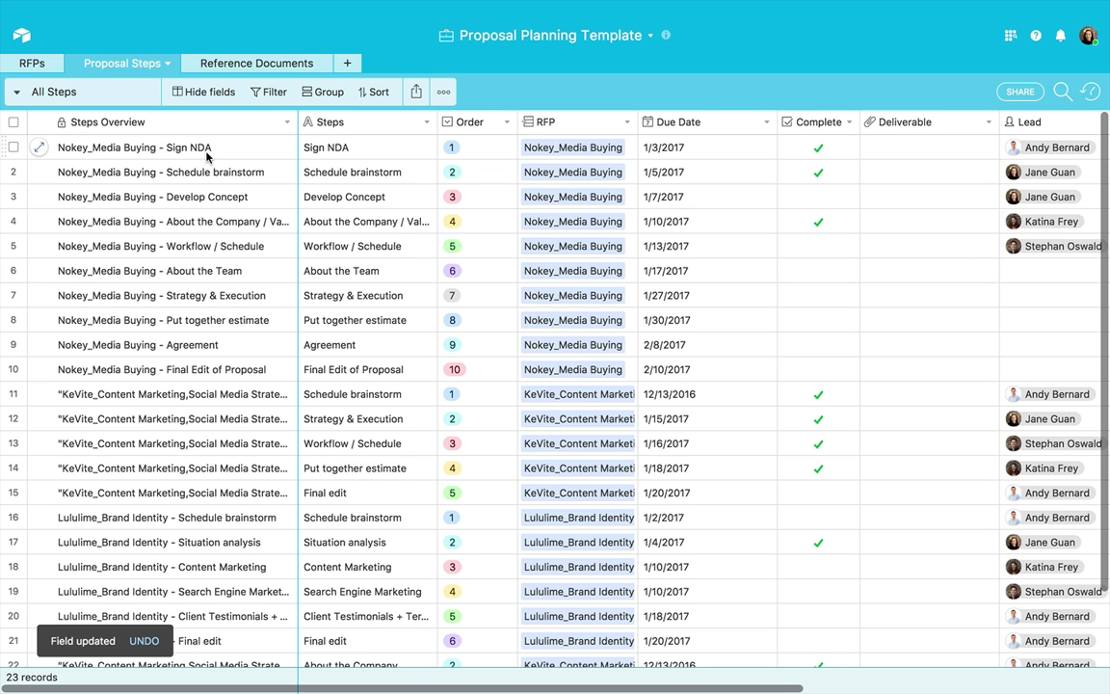
Review the Steps Overview names across all records and switch to the view filtered to a single lead's steps
scroll(206, 157, "down", 3)
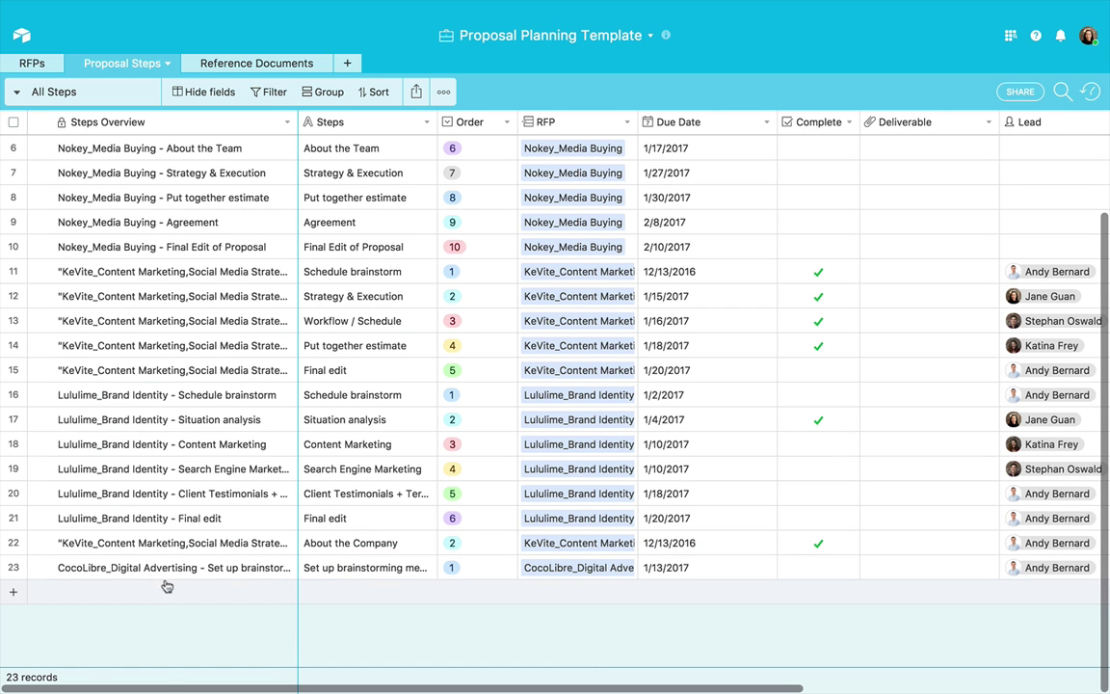
scroll(192, 164, "up", 3)
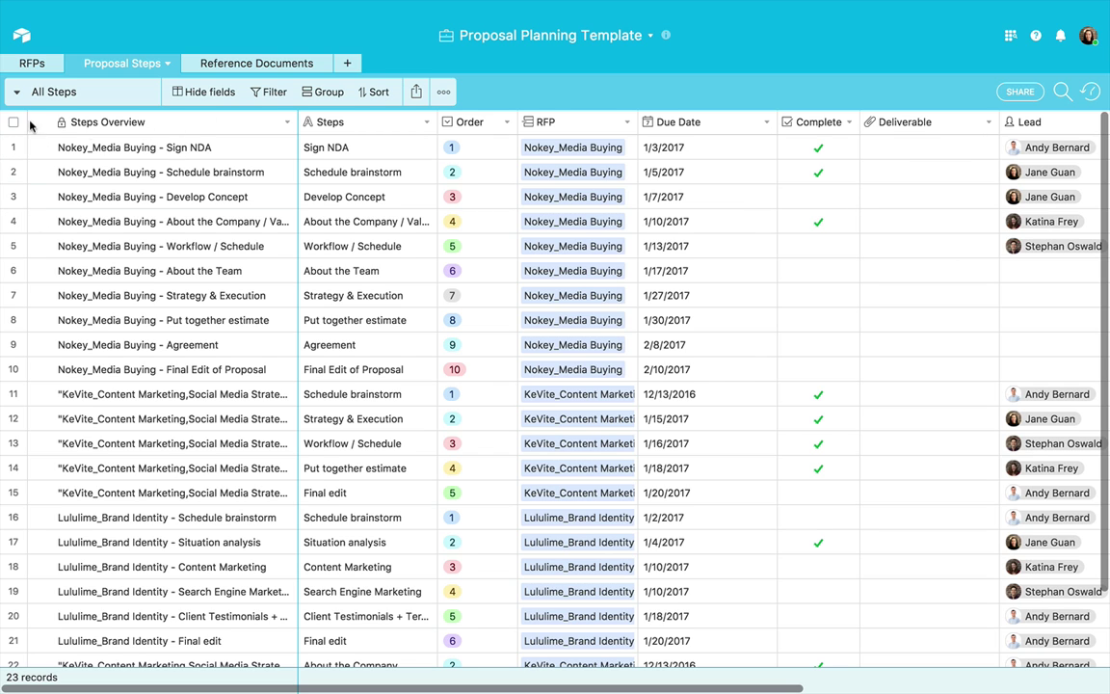
left_click(19, 93)
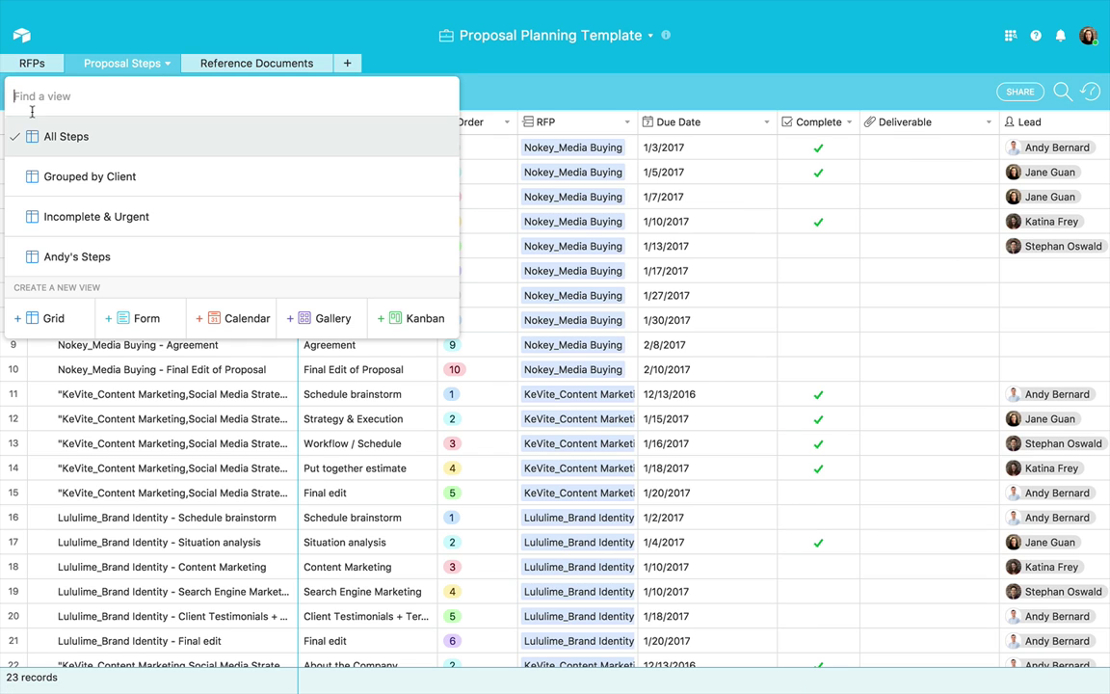
left_click(94, 255)
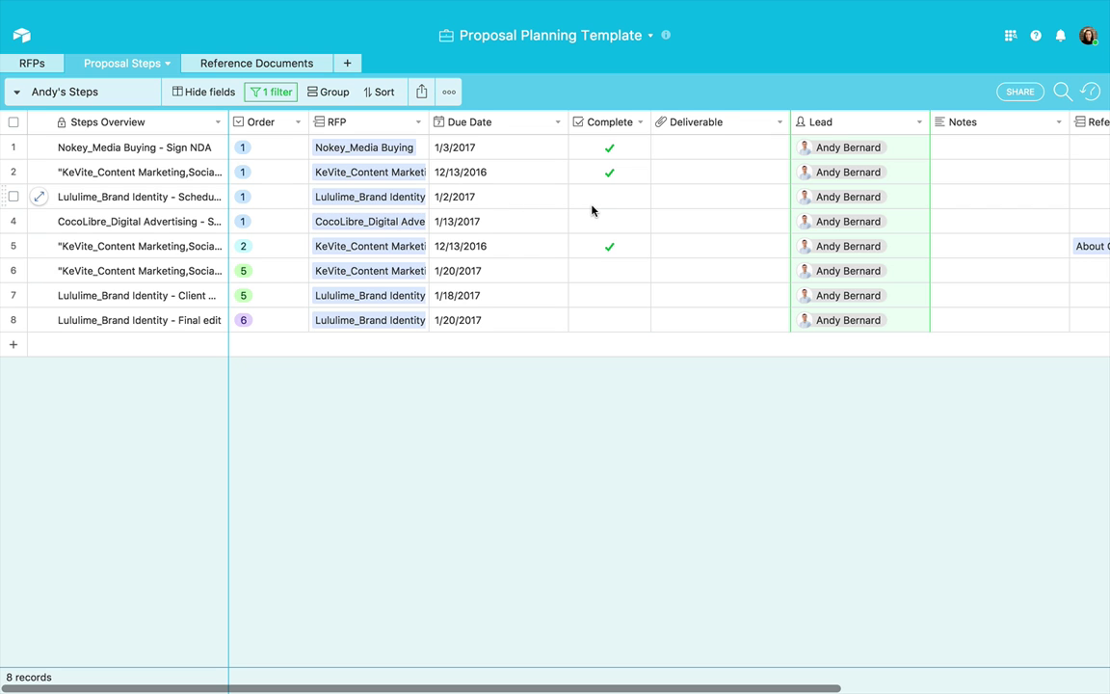
Insert a new field to the right of Complete, name it Status, and make it a Formula field
left_click(639, 121)
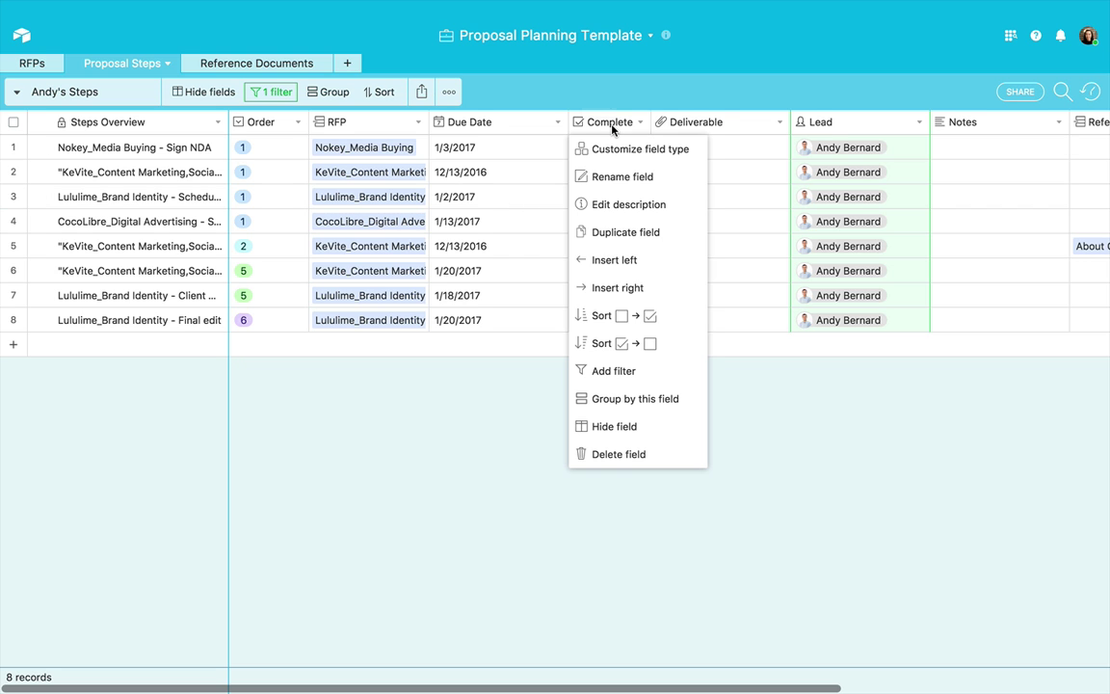
left_click(631, 286)
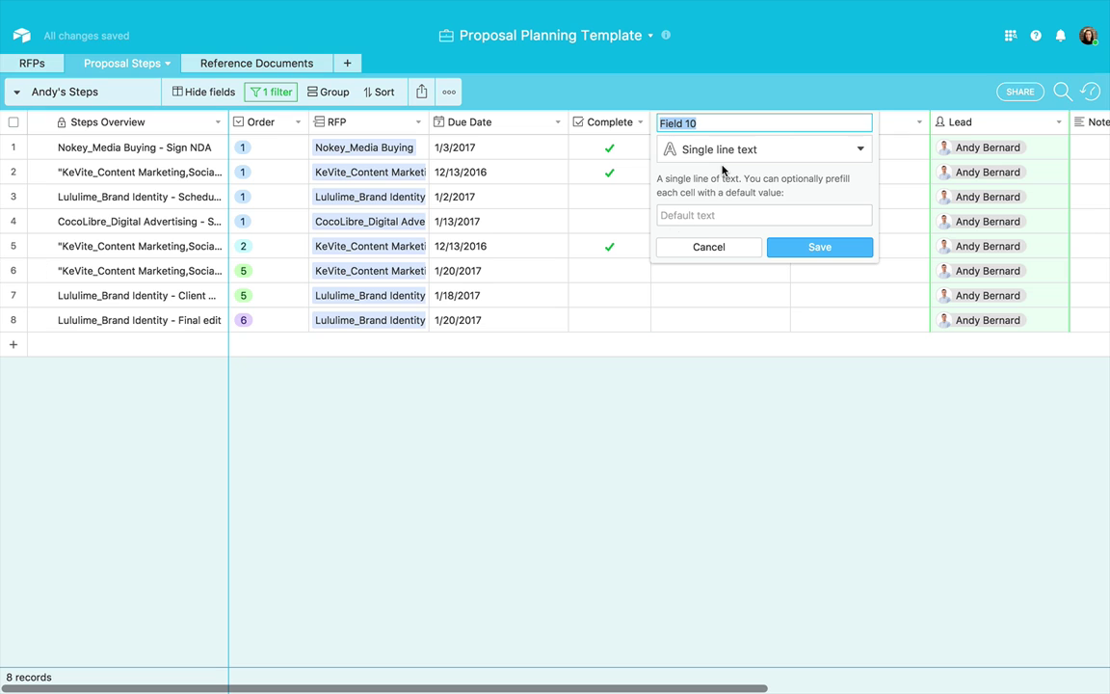
type("Status")
left_click(798, 154)
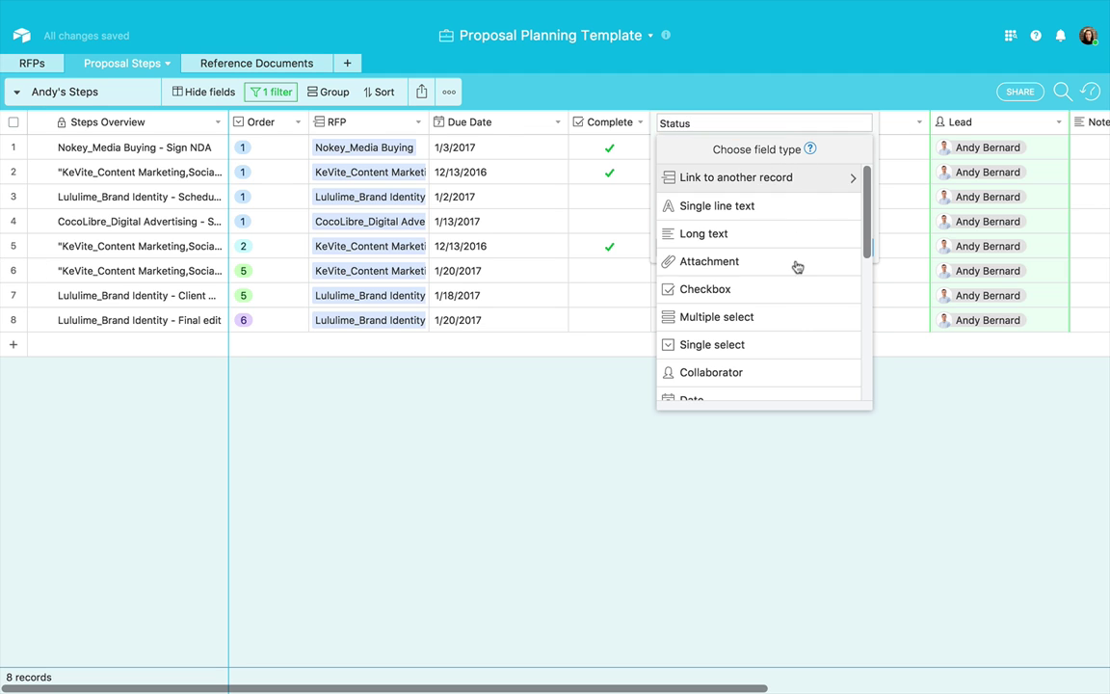
scroll(796, 318, "down", 1)
scroll(796, 330, "down", 5)
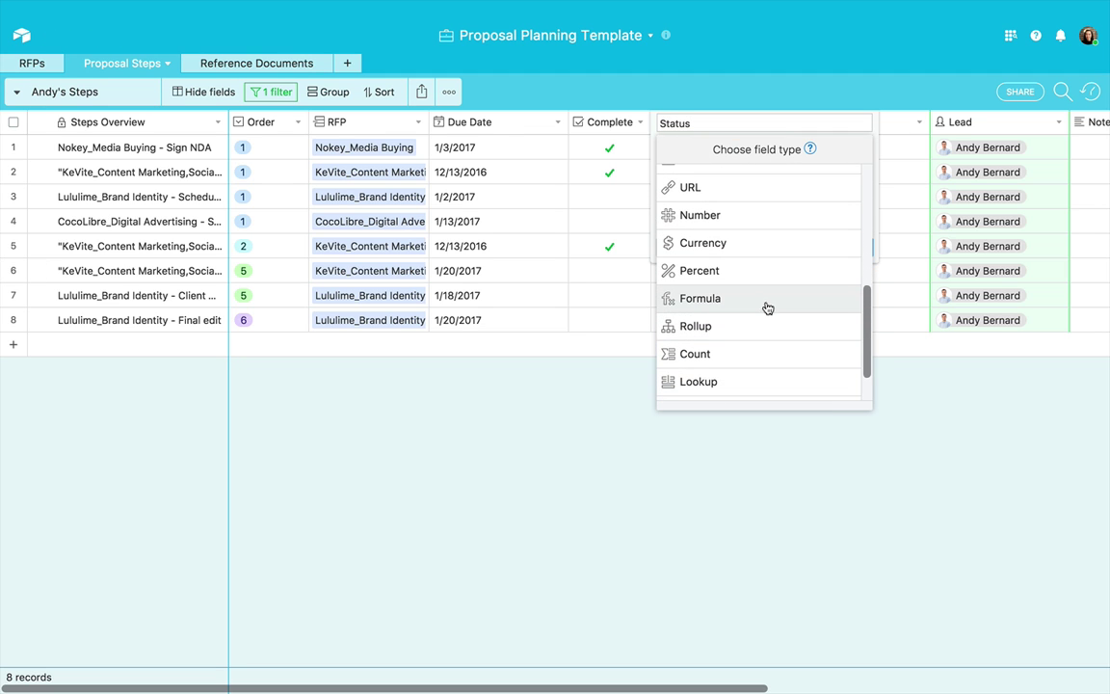
left_click(767, 306)
Enter the Status formula IF(Complete = 1, "Complete", "Incomplete") and save the field
left_click(690, 277)
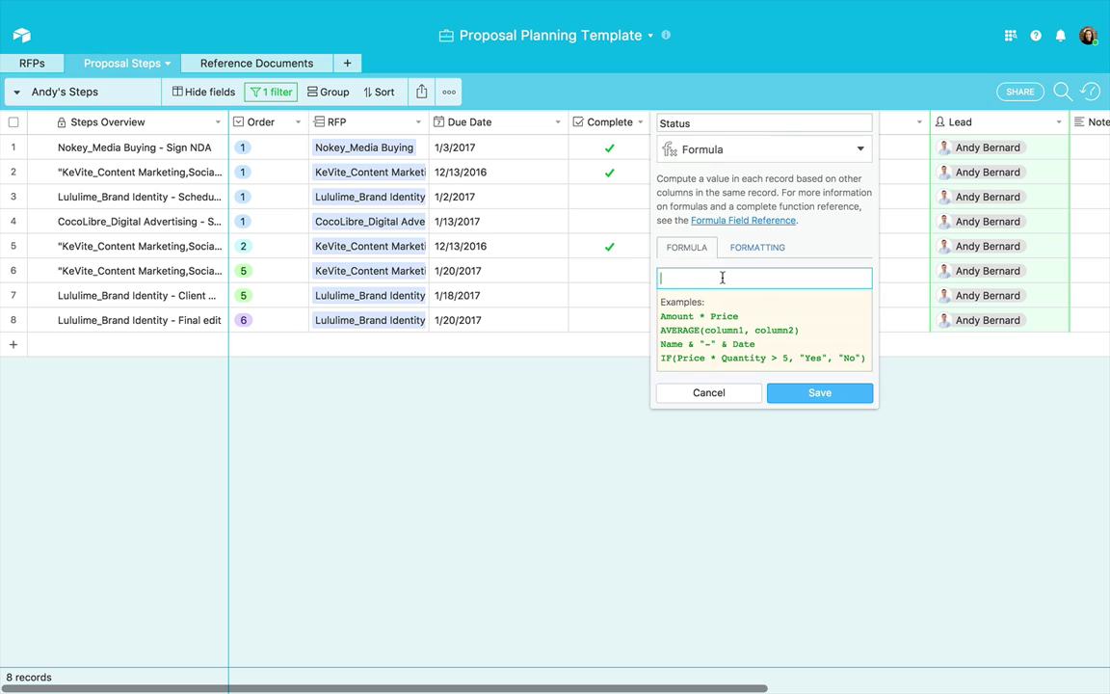
type("IF()")
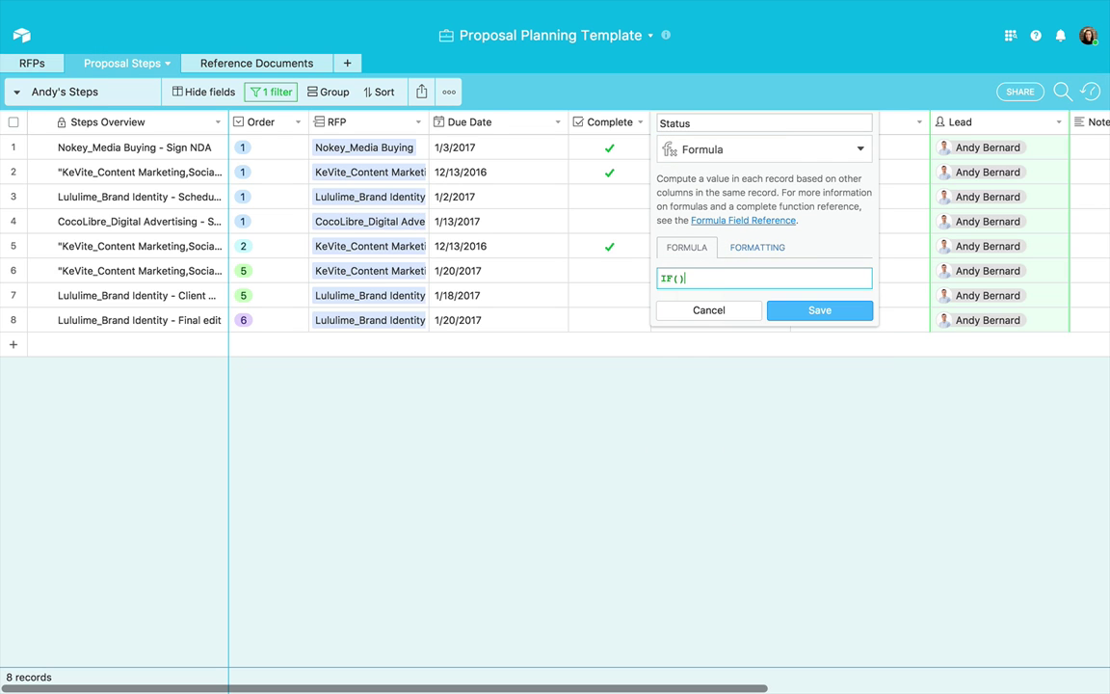
left_click(678, 278)
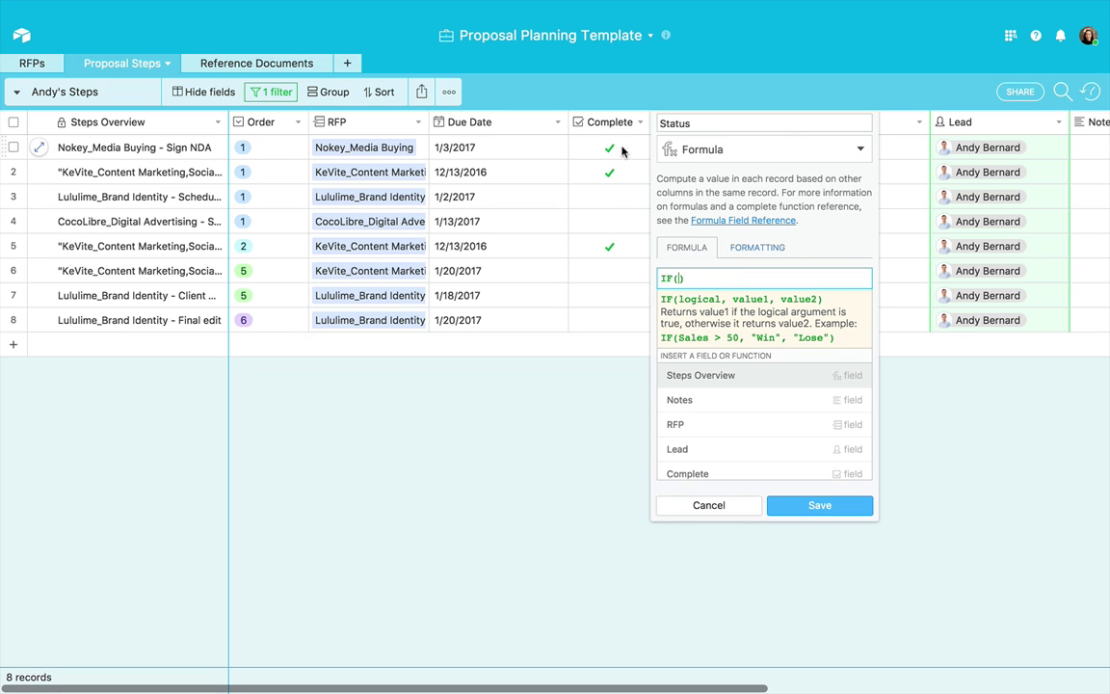
type("Complete = 1")
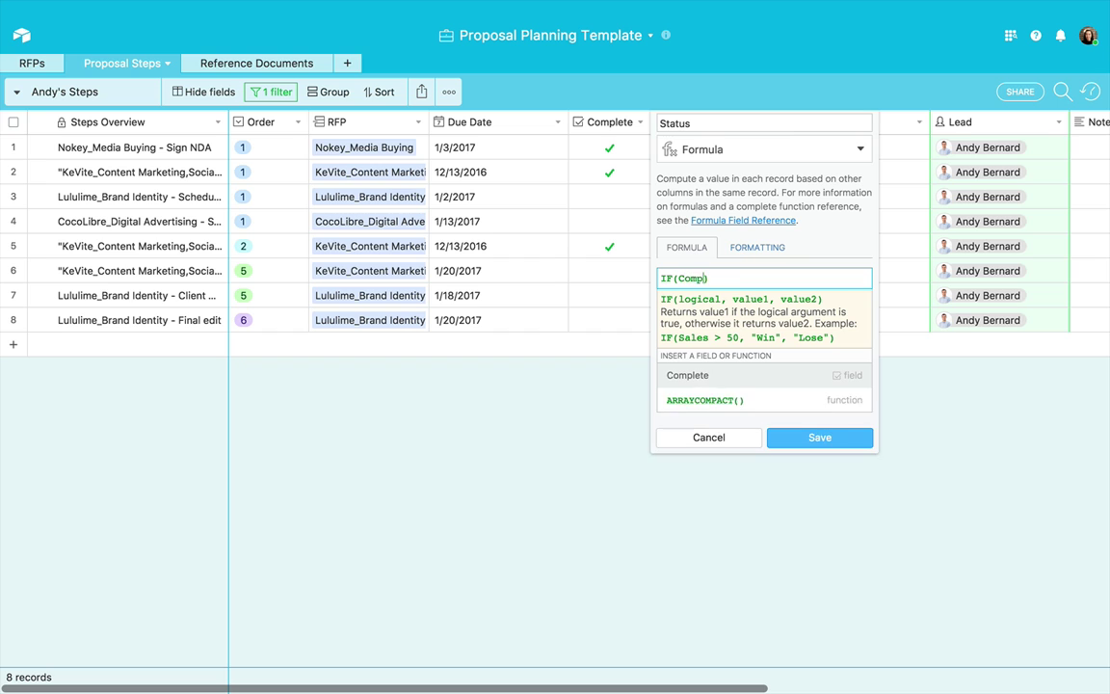
type(", \"Com")
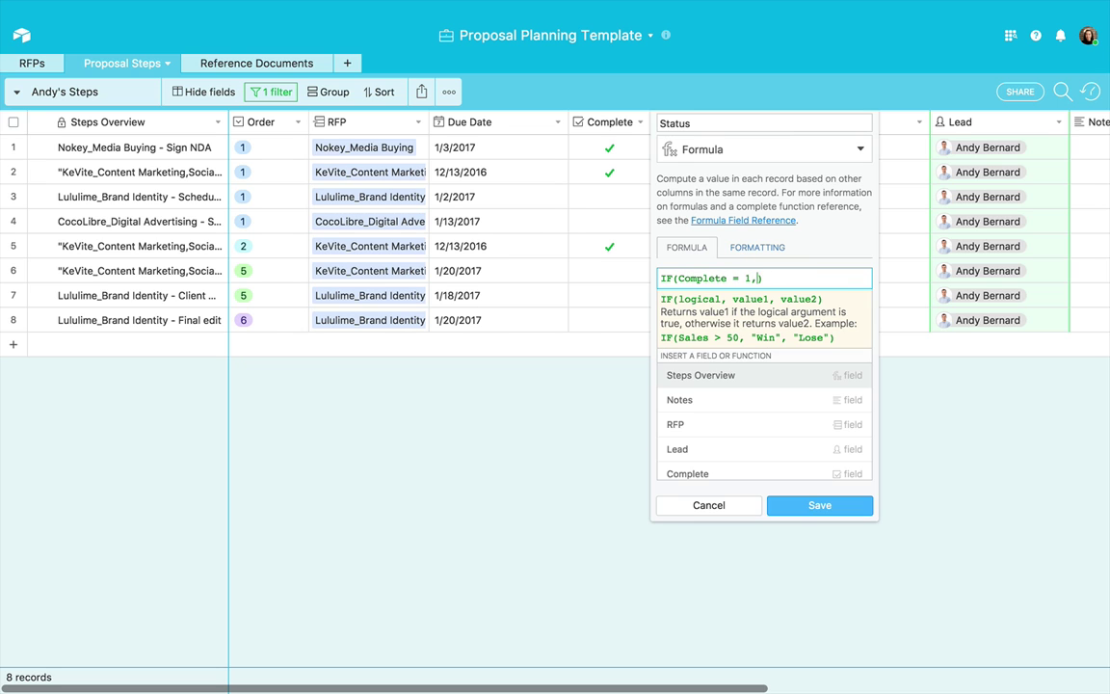
type("plete\"")
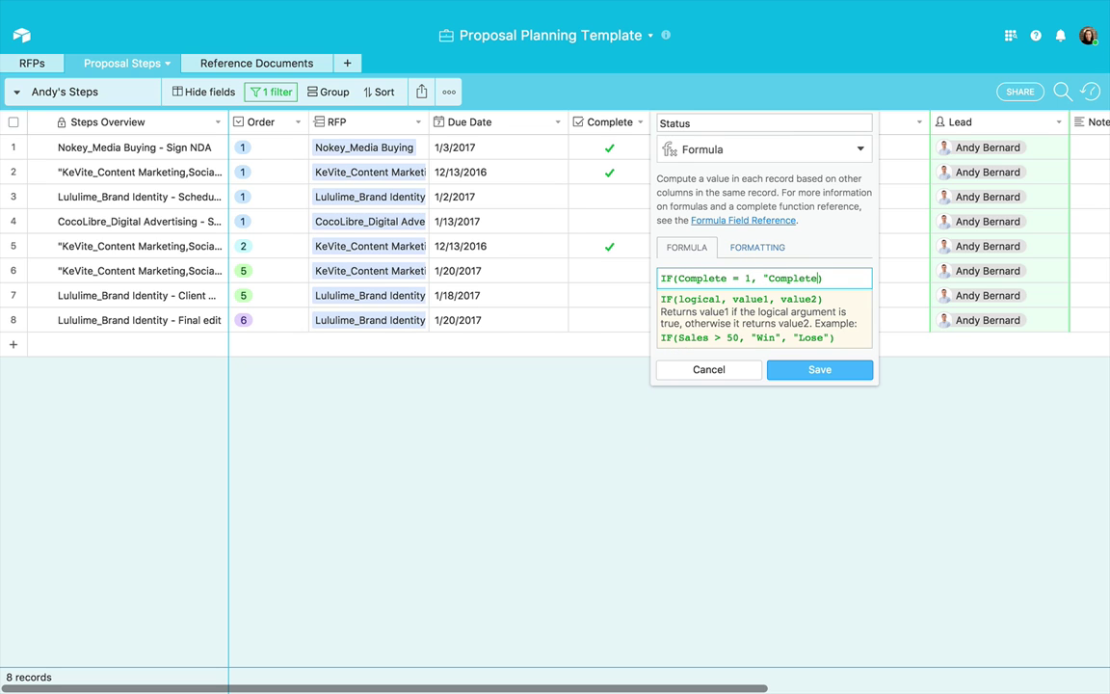
type(", \"Incomplete\"")
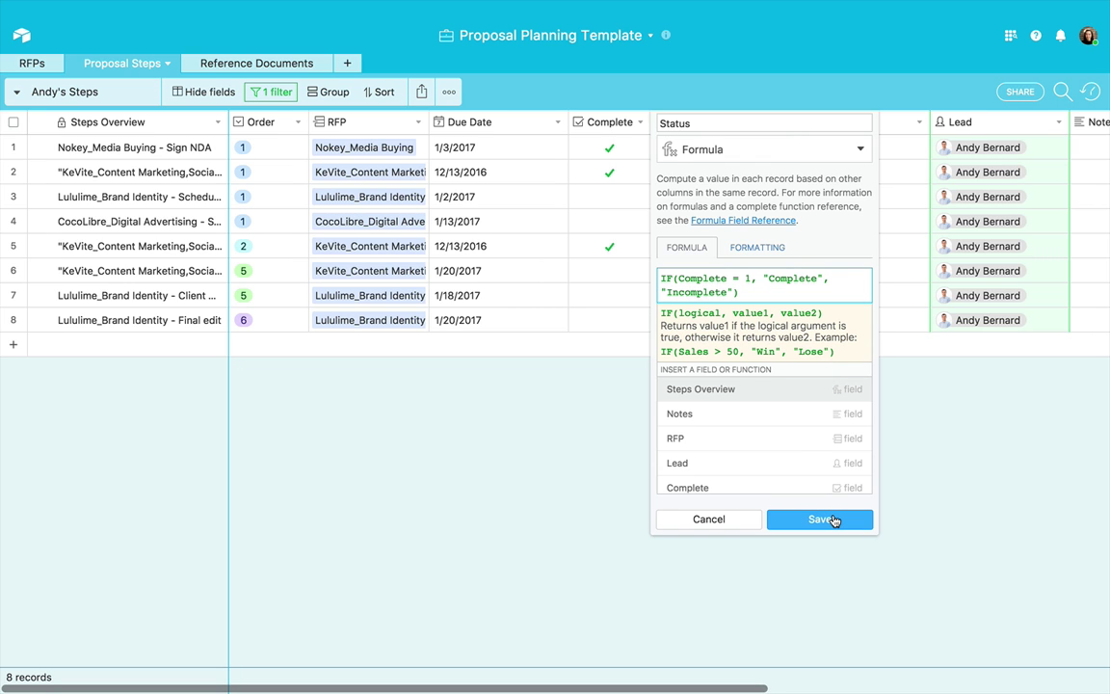
left_click(834, 520)
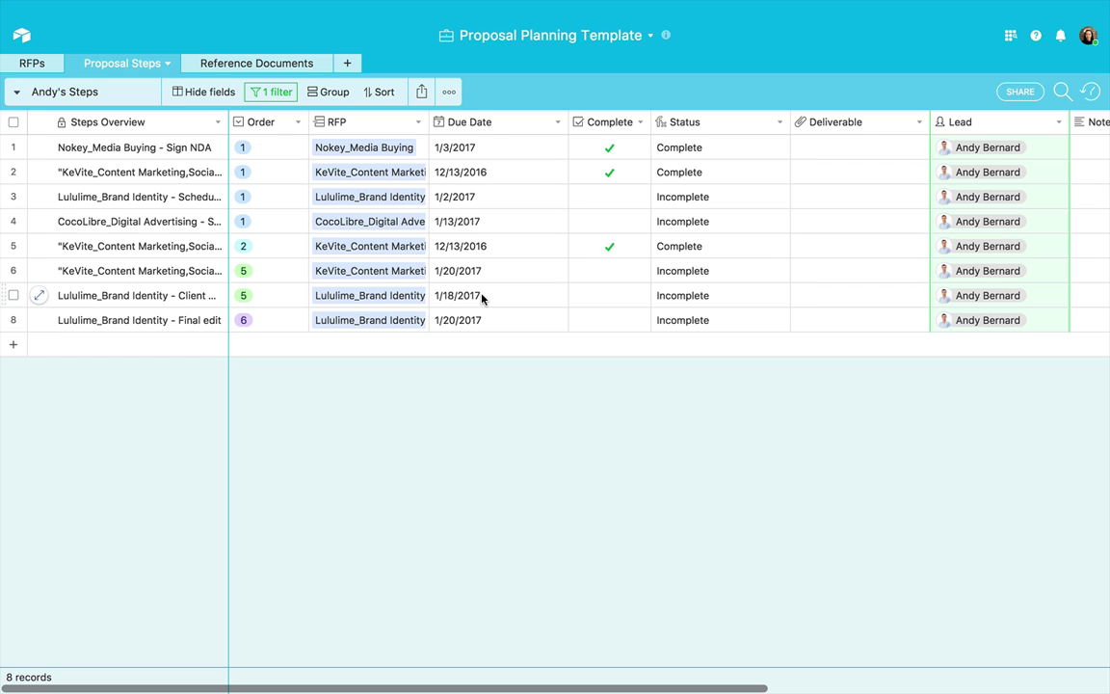
Reopen the Status field's formula and replace the "Incomplete" argument with a nested IF()
left_click(780, 120)
left_click(714, 148)
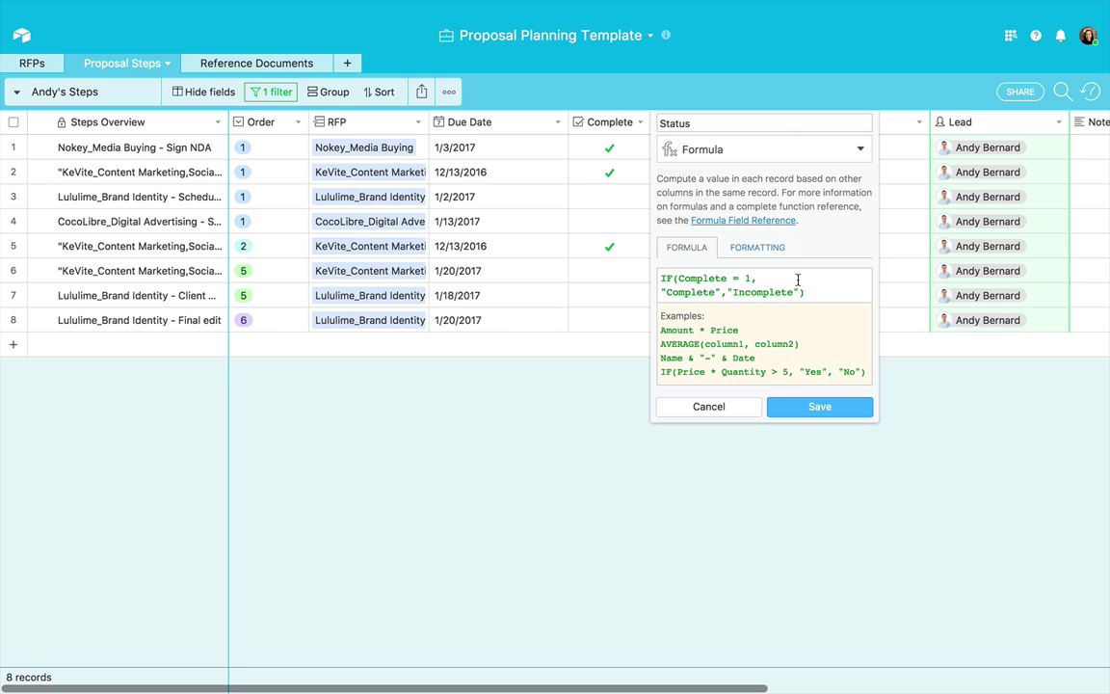
left_click_drag(799, 292, 724, 294)
key("BackSpace")
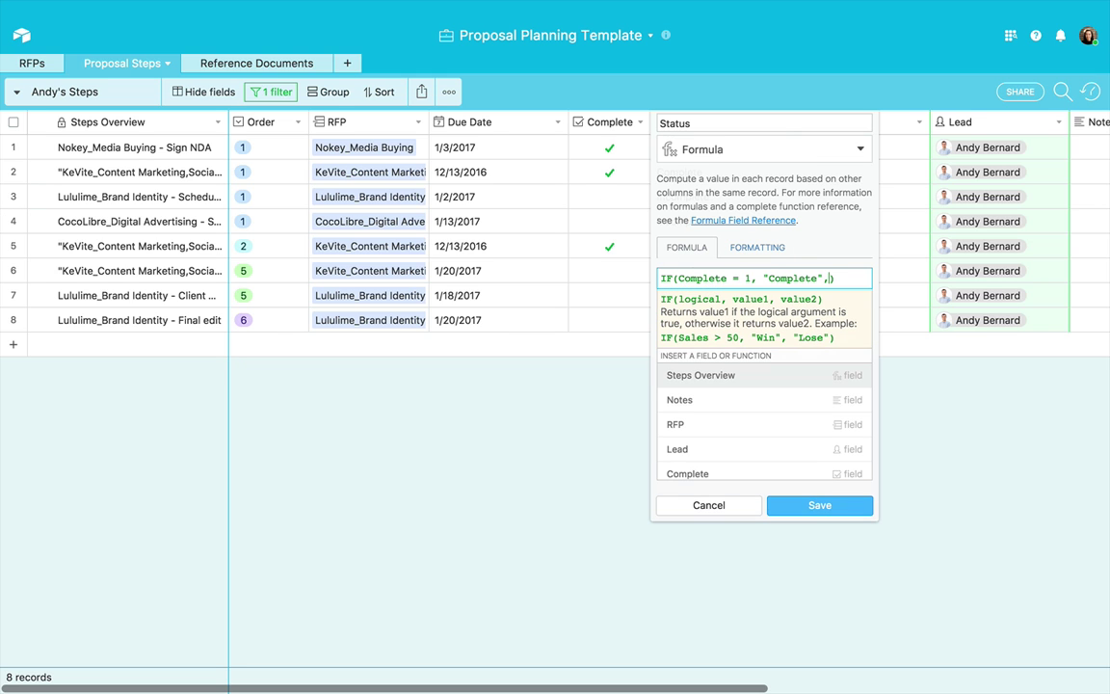
type("IF()")
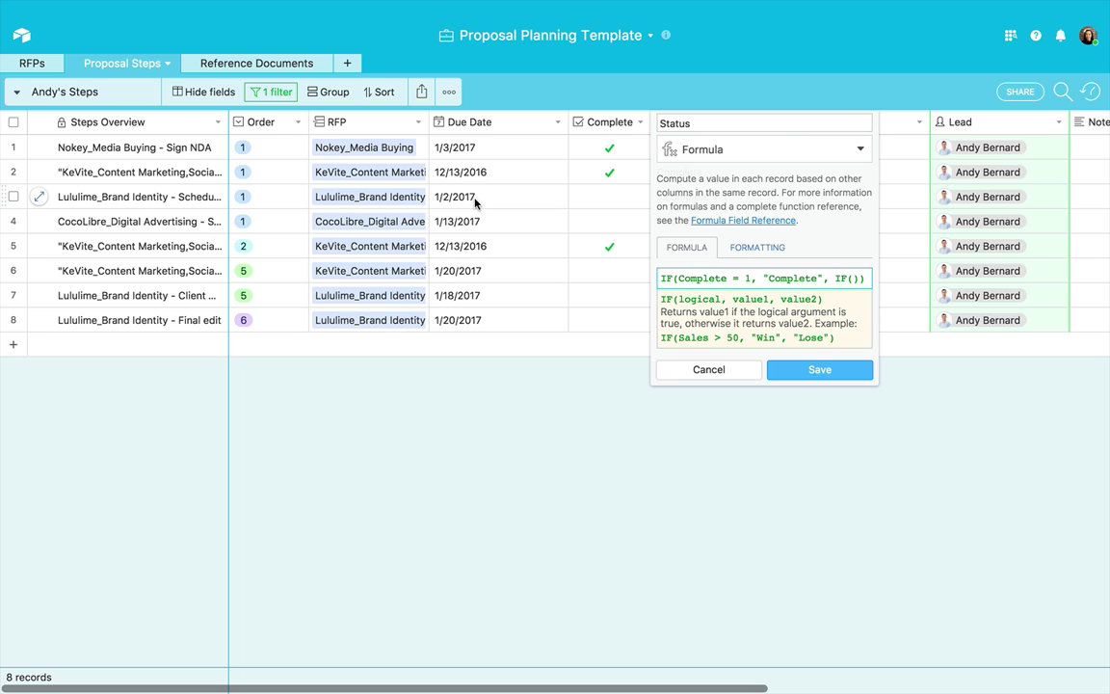
type(")")
Insert the IS_BEFORE() function as the condition of the nested IF in the Status formula
left_click(852, 280)
type("IS_BEFO")
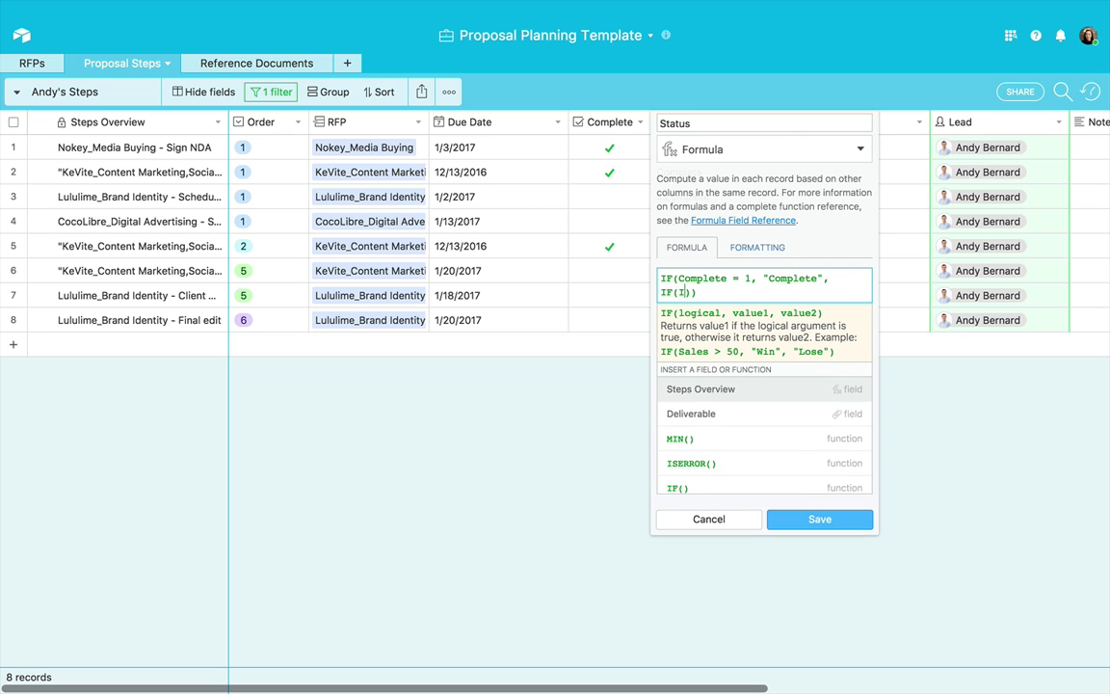
key("Return")
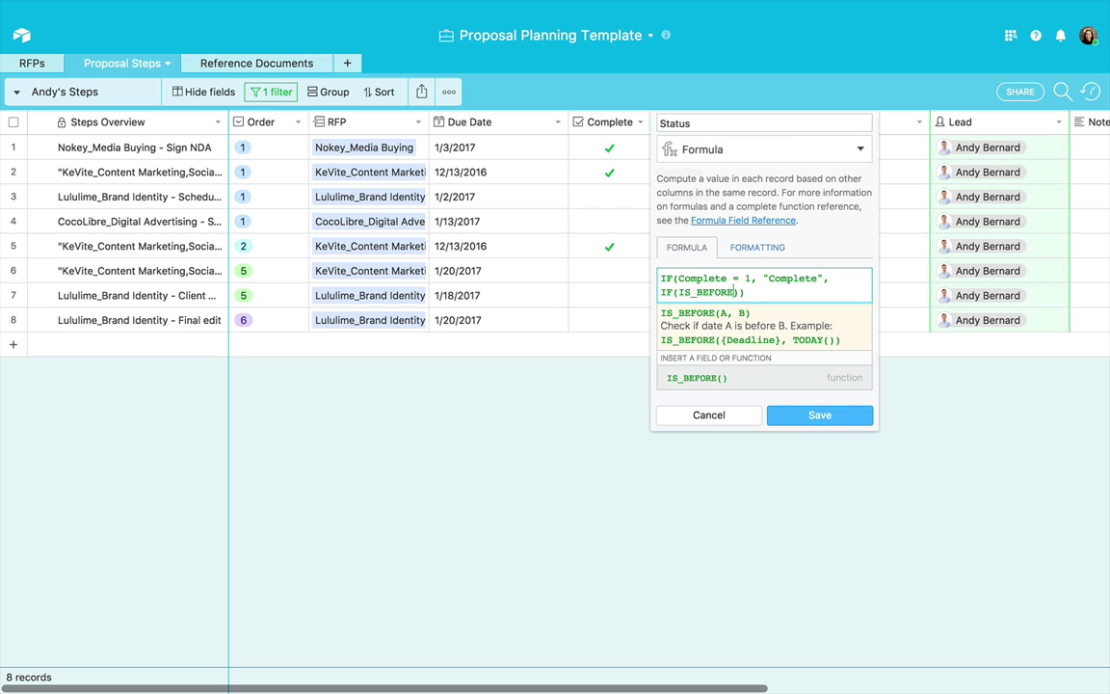
key("Right")
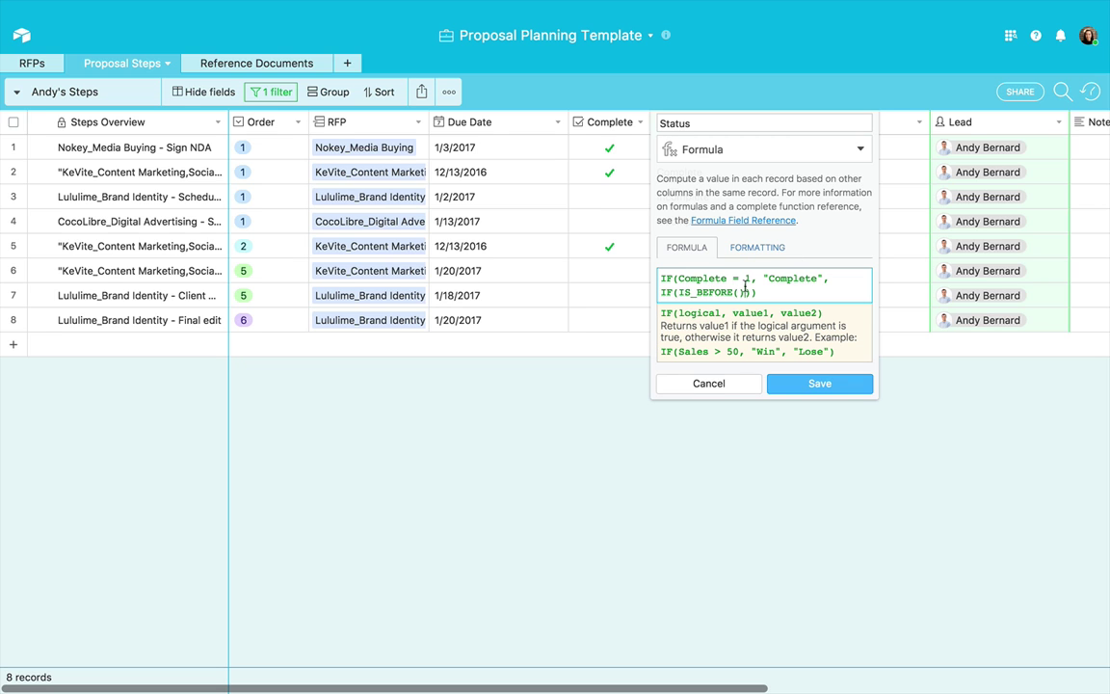
Complete the nested condition as IS_BEFORE({Due Date}, TODAY()) and add a comma after it for the next IF argument
key("Left")
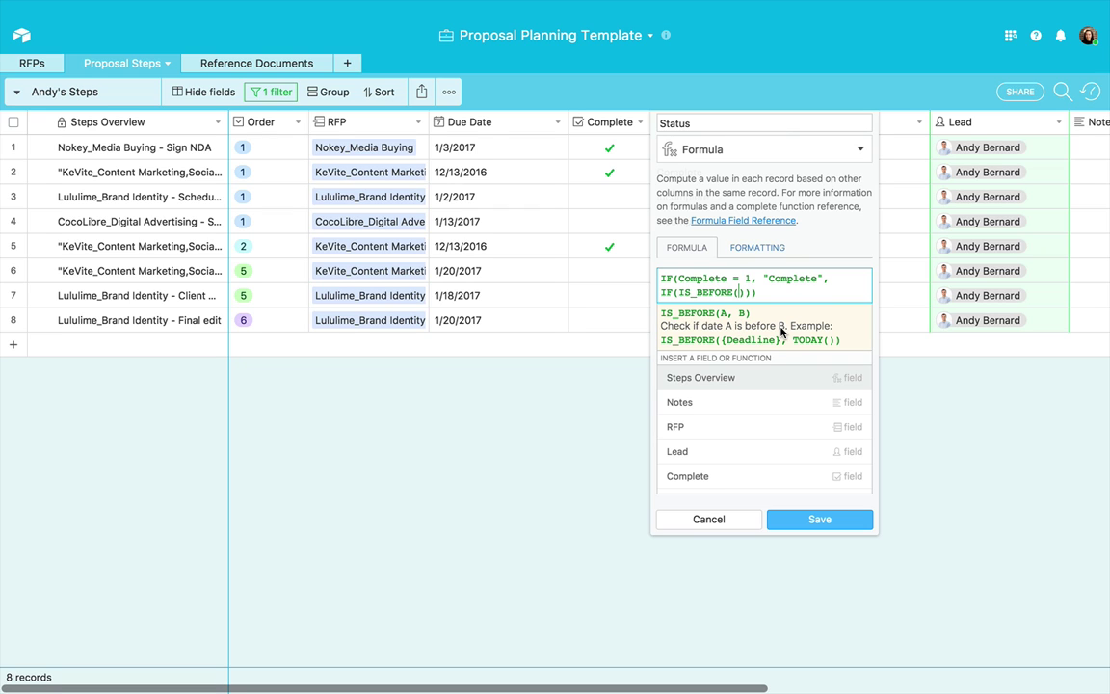
scroll(692, 472, "down", 1)
scroll(693, 472, "down", 2)
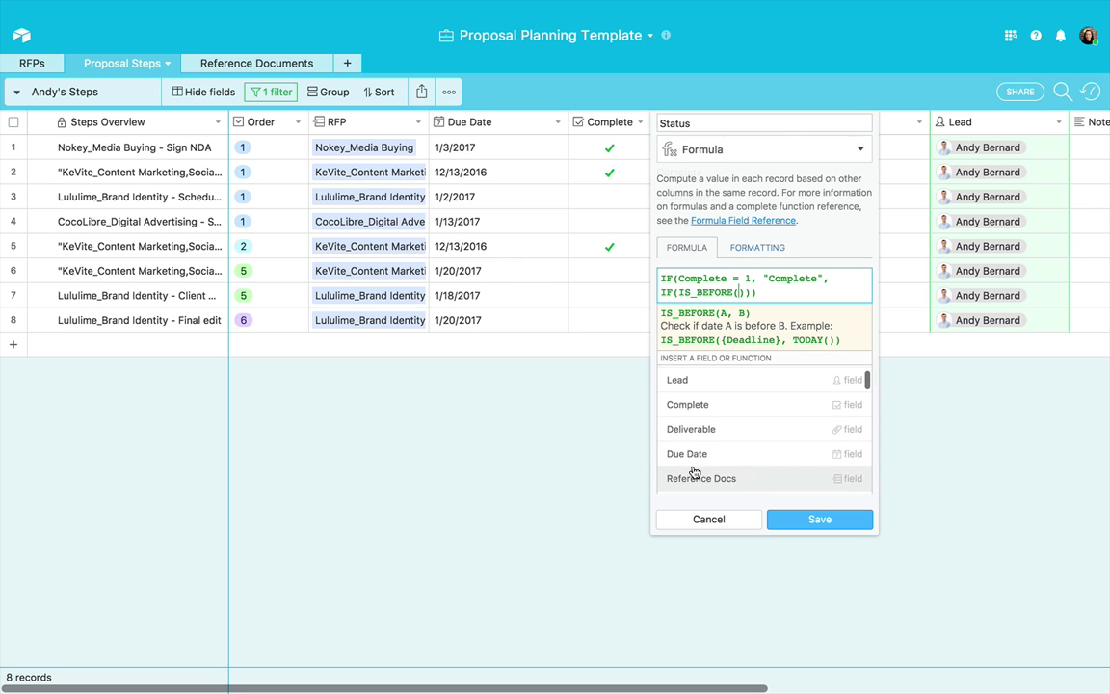
left_click(688, 457)
type(", TODA")
key("Return")
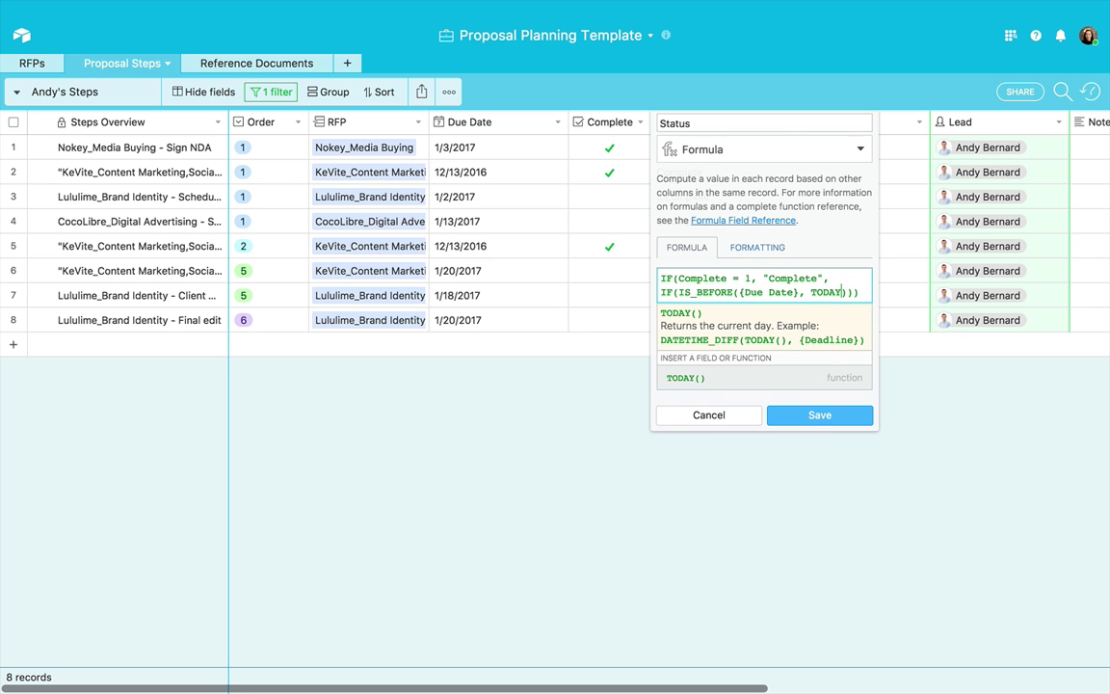
type(")")
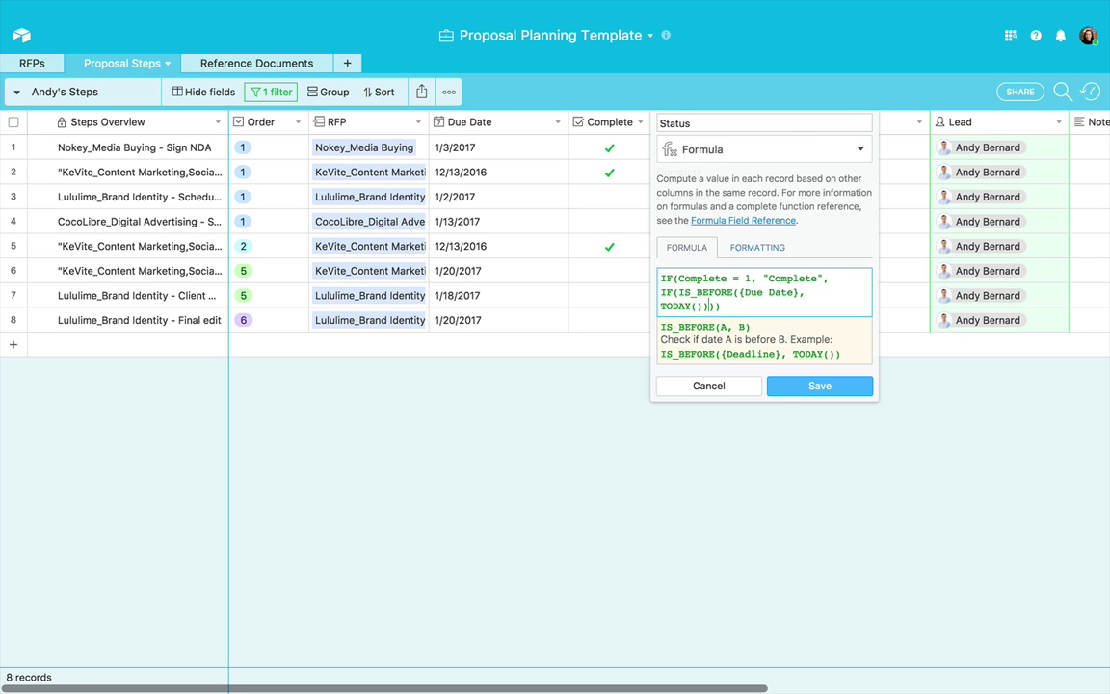
type(", ")
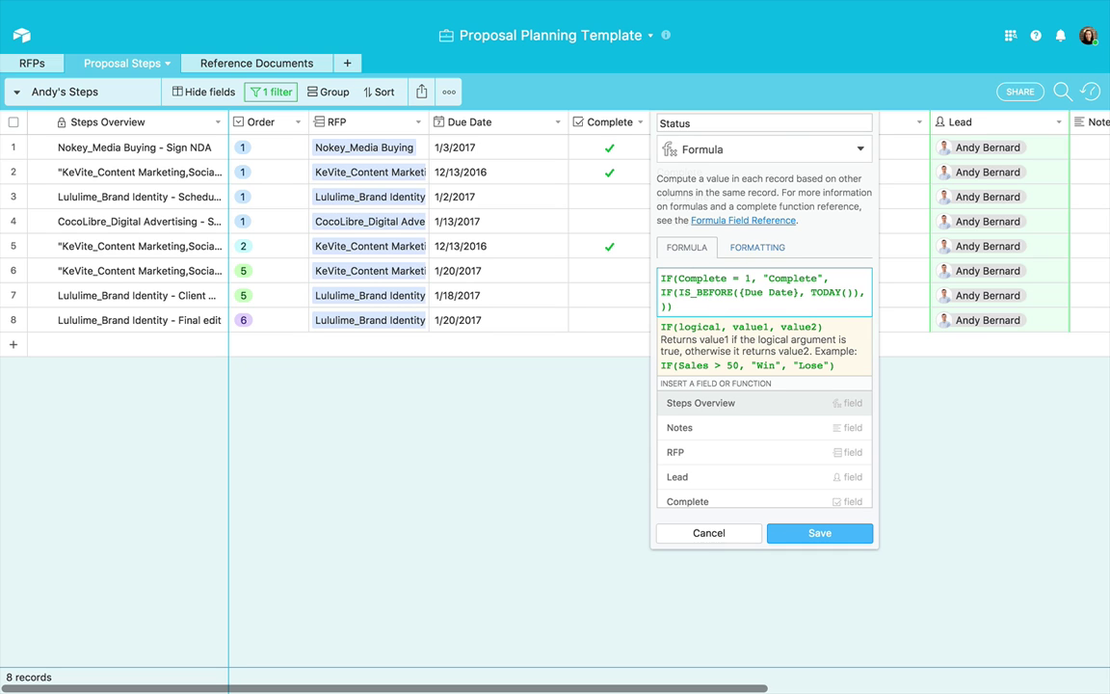
Finish the nested IF in the Status formula with the results "Overdue!" and "In Progress", and save the field
type("\"Ove")
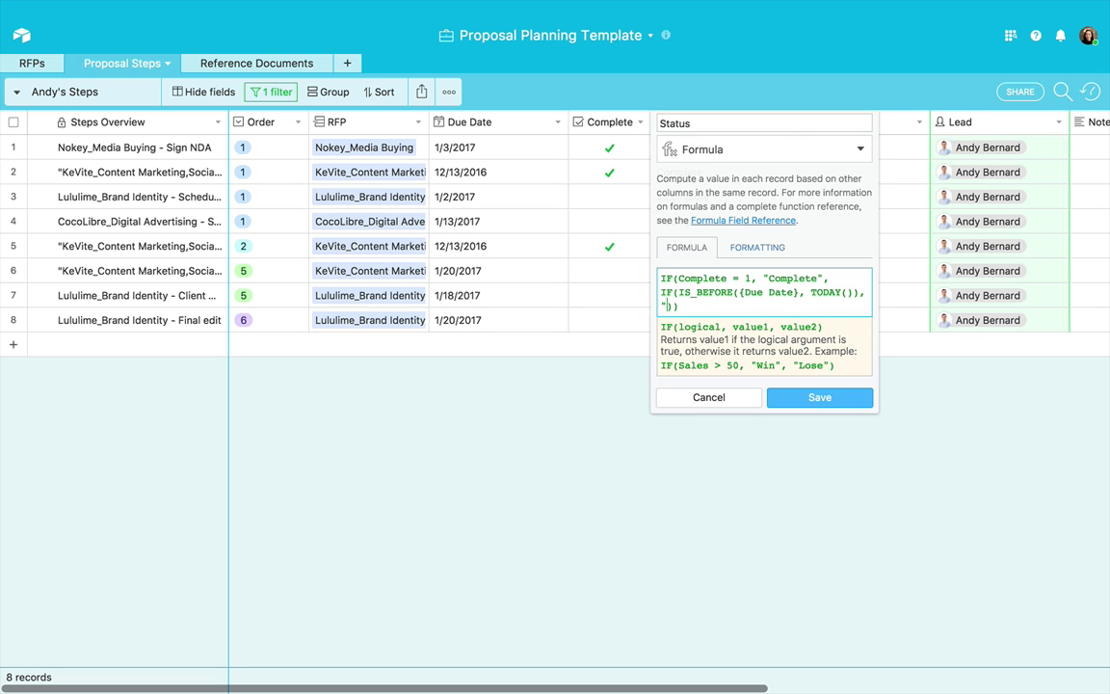
type("rdue!\", \"")
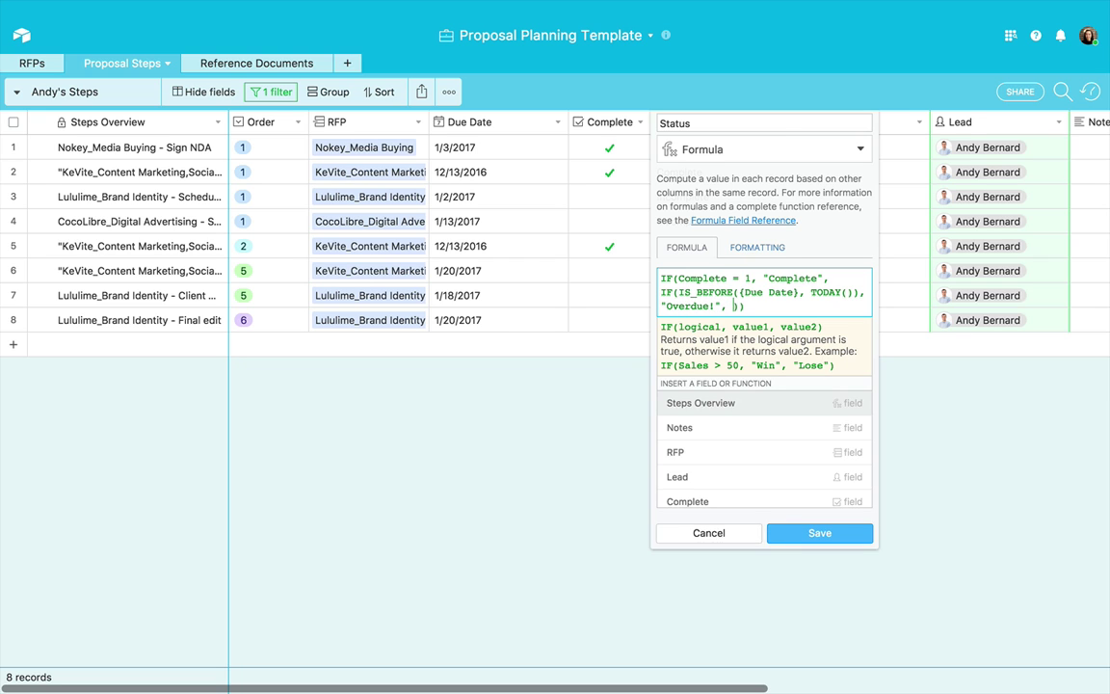
type("In Progre")
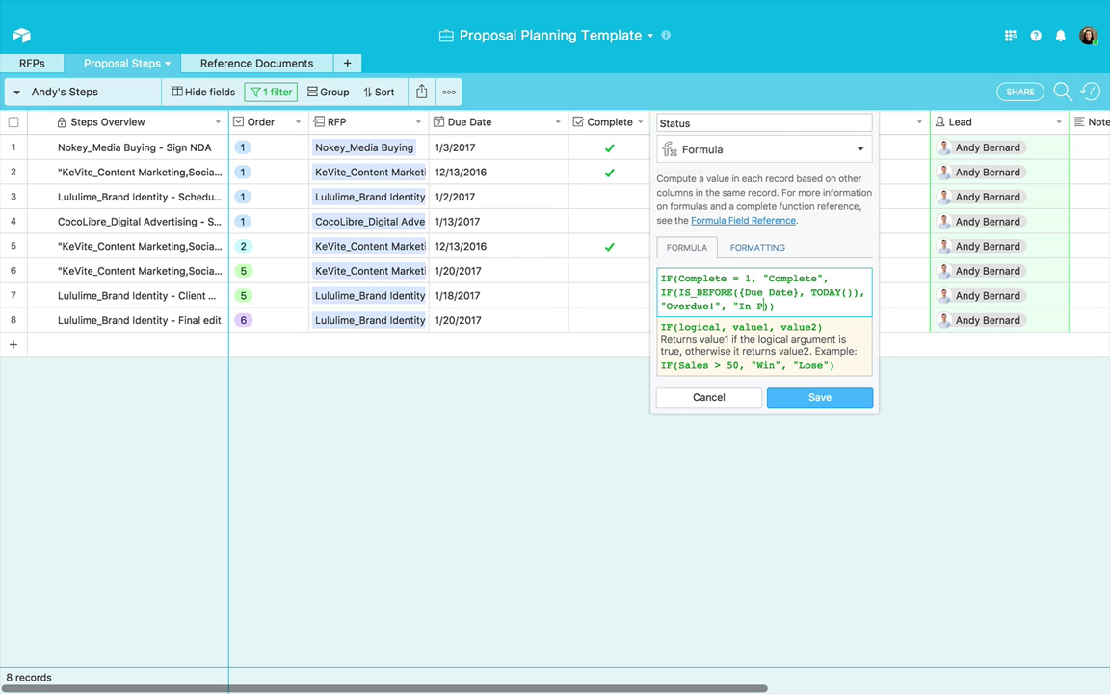
type("ss\"")
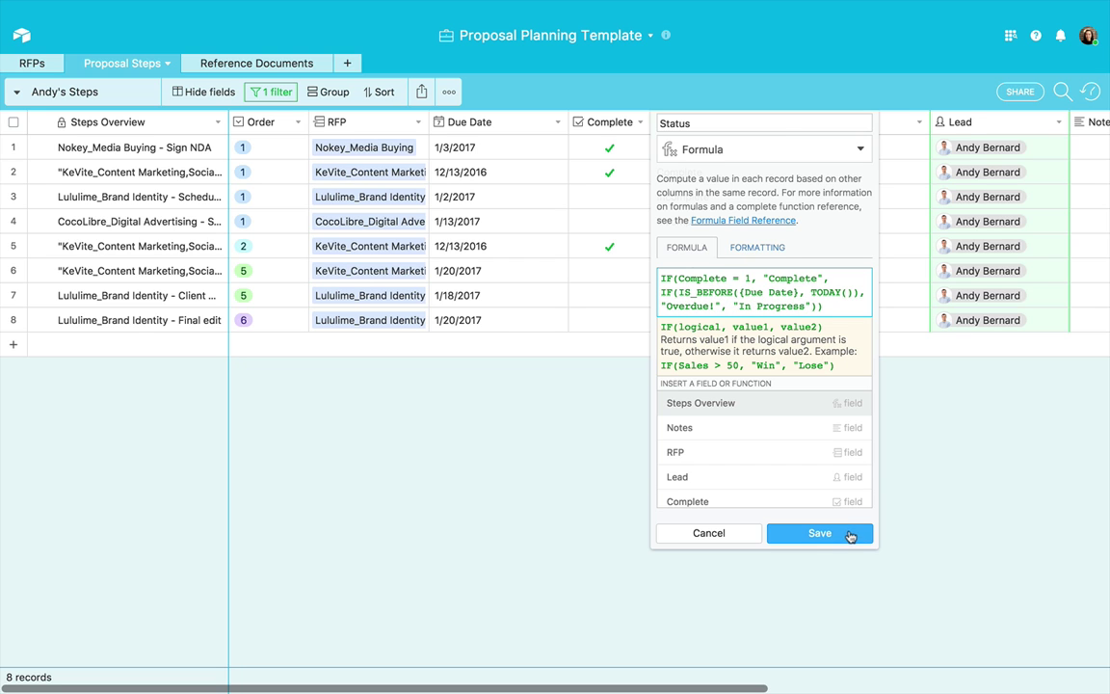
left_click(851, 536)
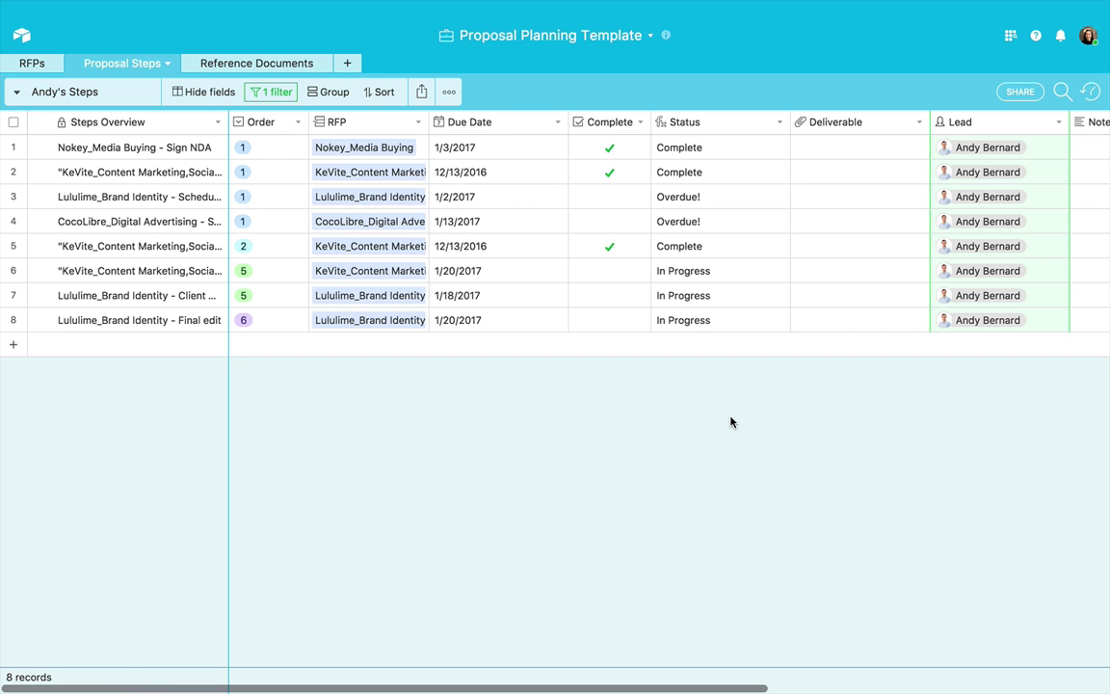
Reopen the Status field's formula and add a green check mark emoji before and after the word Complete in its result text
left_click(778, 122)
left_click(721, 151)
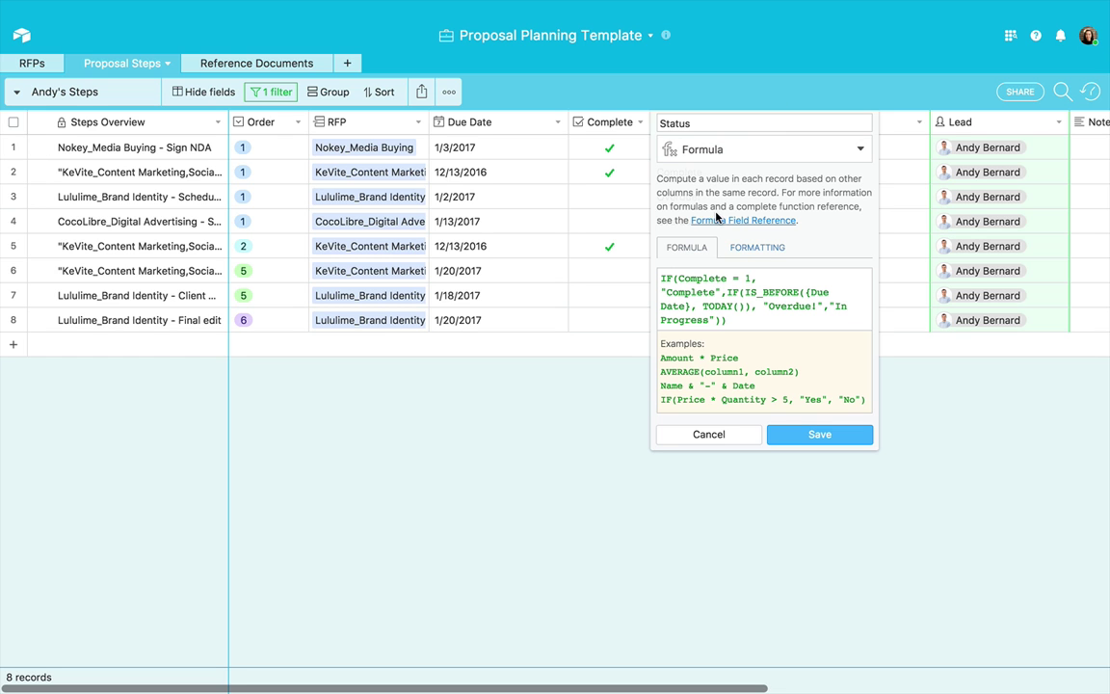
left_click(665, 296)
key("ctrl+super+space")
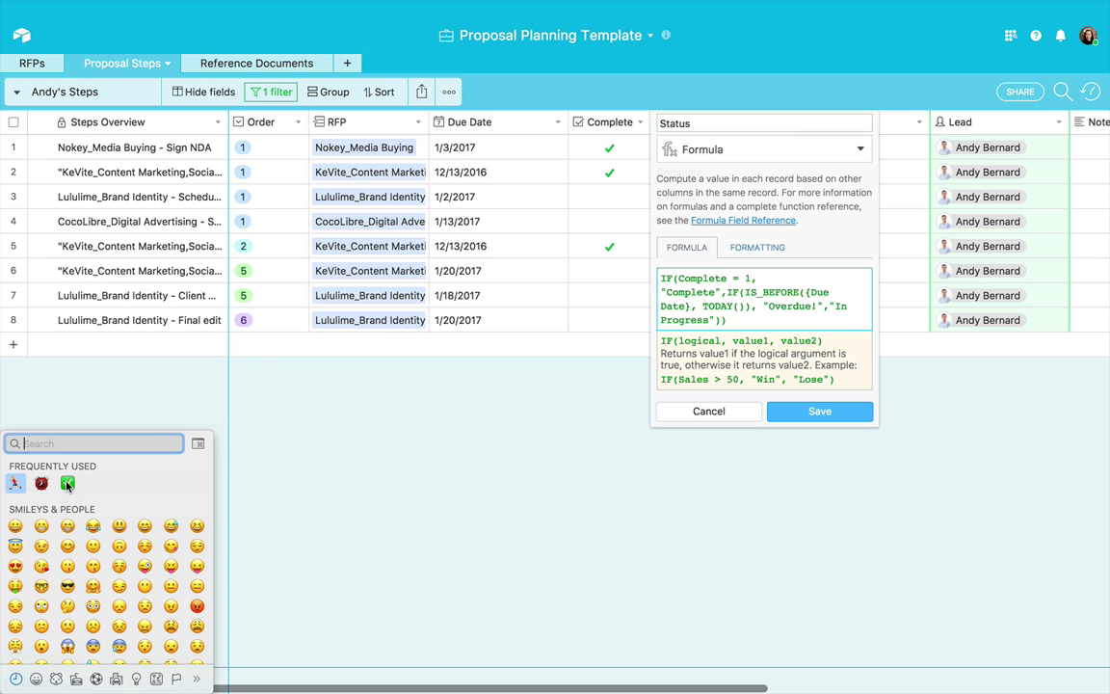
left_click(67, 482)
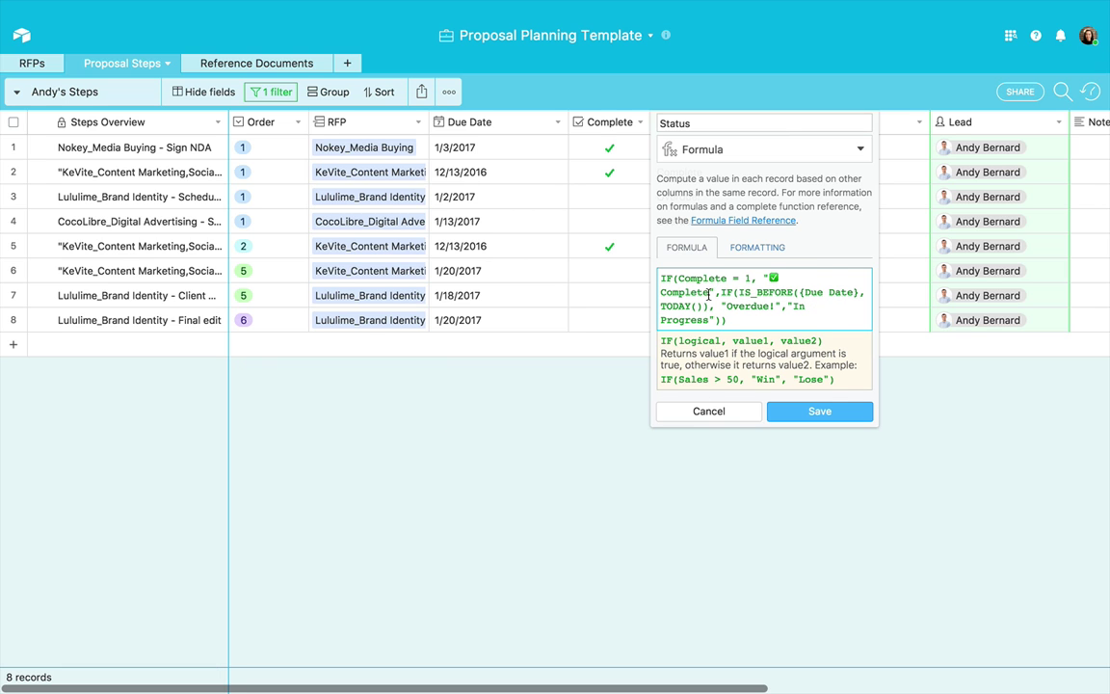
key("ctrl+super+space")
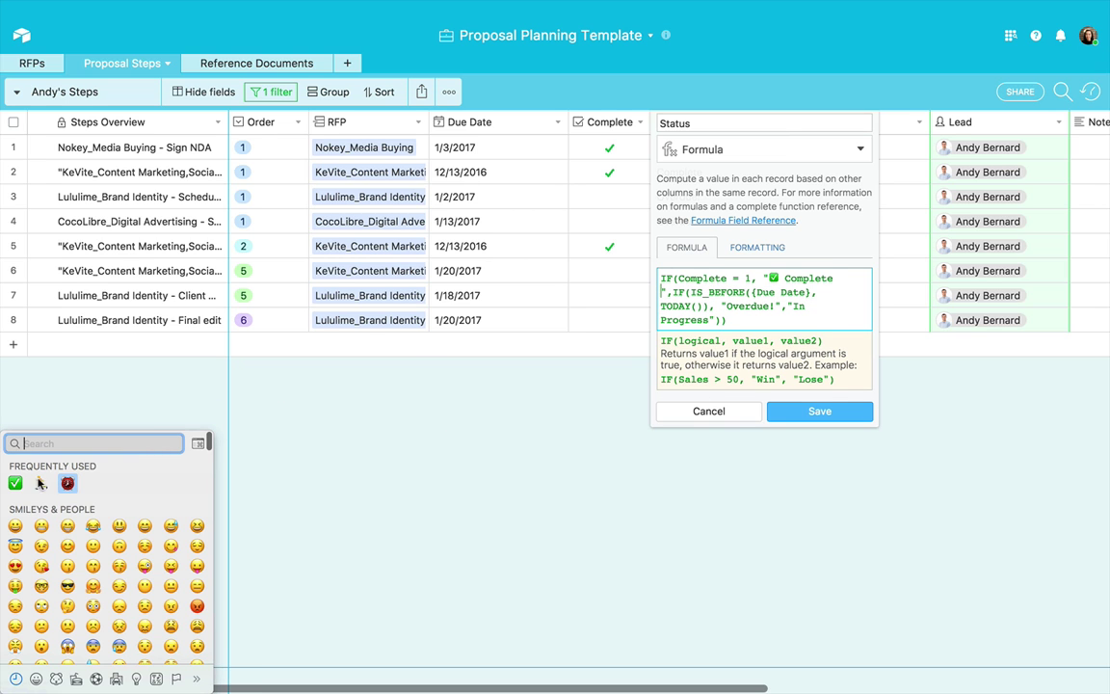
left_click(15, 483)
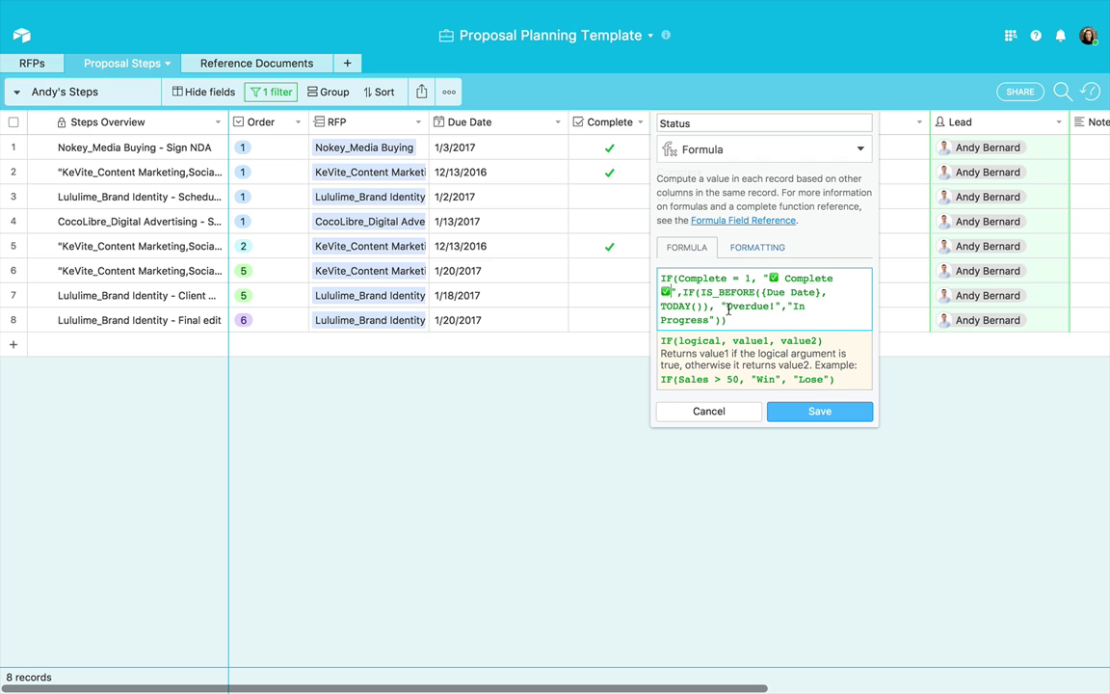
Add a red alarm clock emoji before and after "Overdue!" in the Status formula, separated from the text by spaces
key("ctrl+super+space")
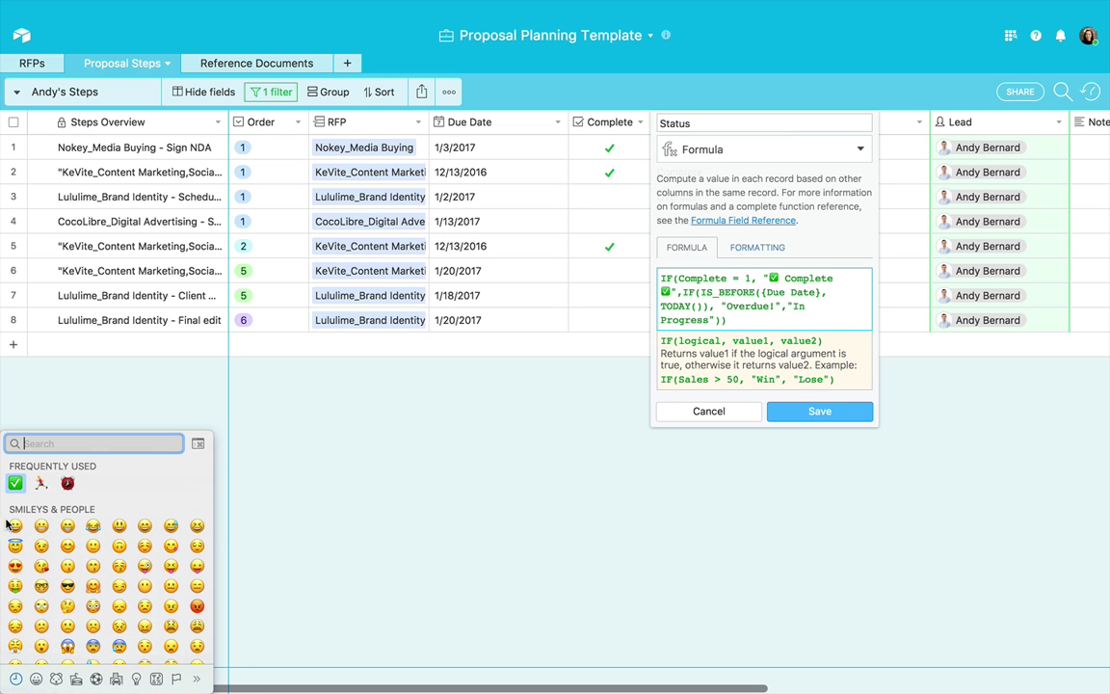
left_click(60, 435)
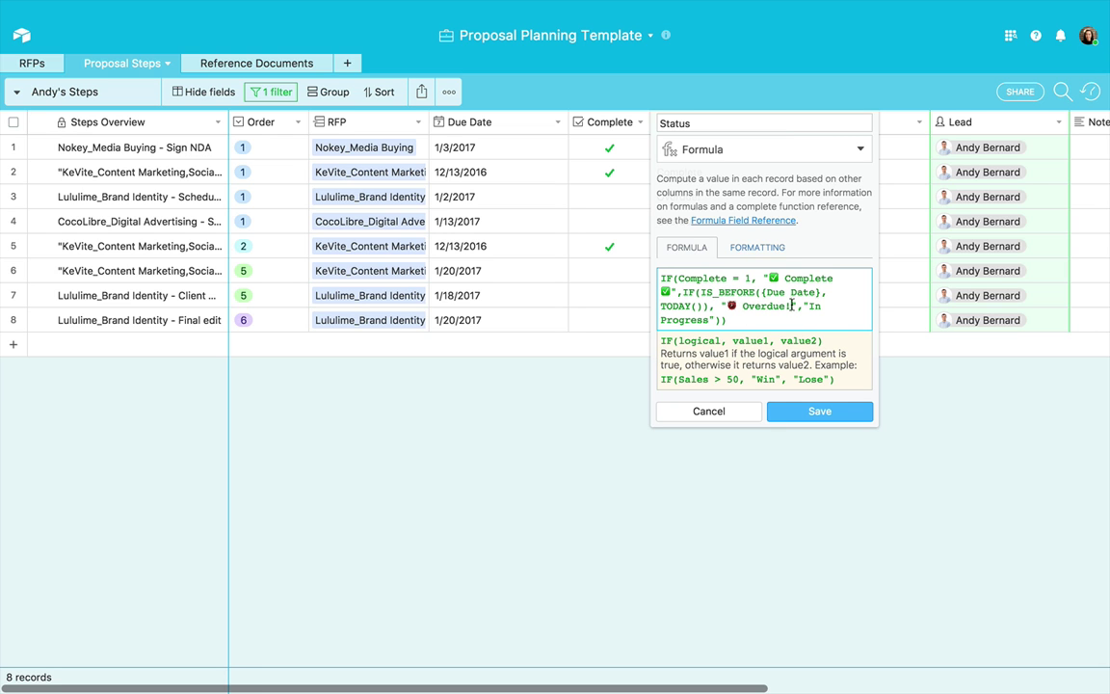
left_click(792, 304)
key("ctrl+super+space")
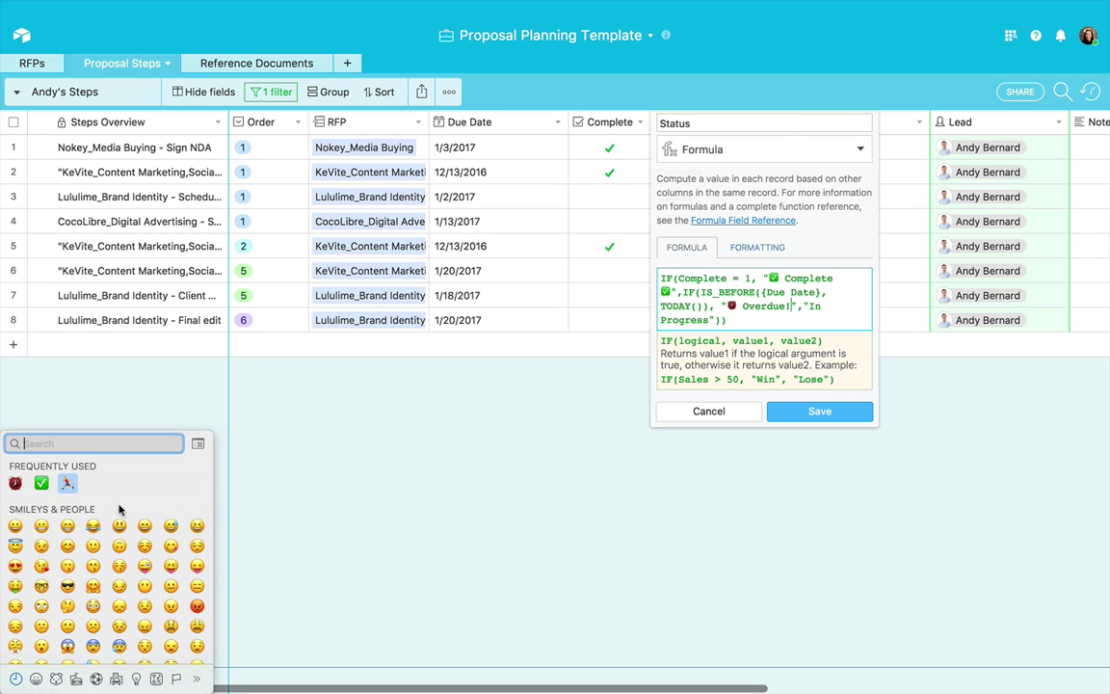
left_click(65, 481)
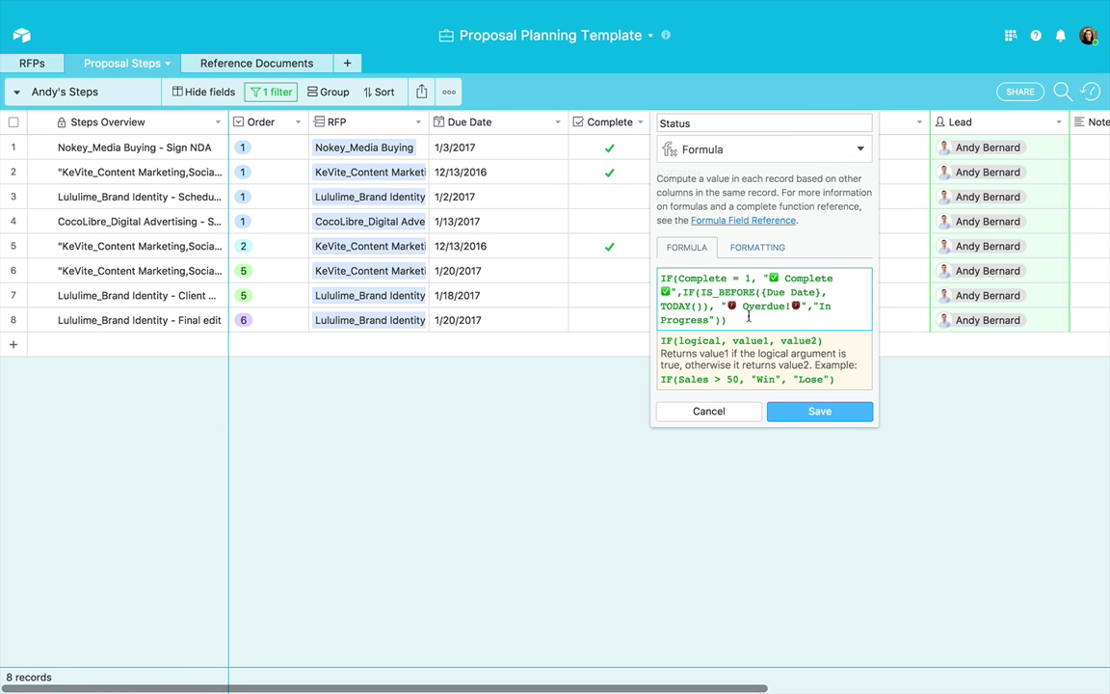
left_click(792, 305)
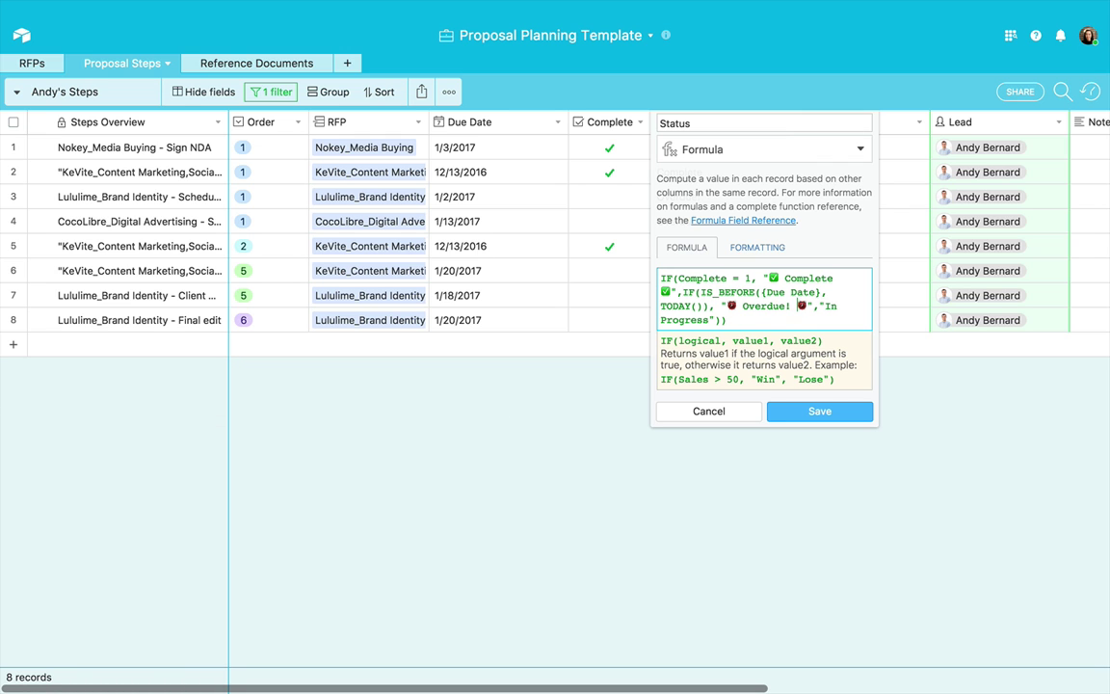
Add a runner emoji before and after "In Progress" in the Status formula and save the field
left_click(823, 306)
key("ctrl+super+space")
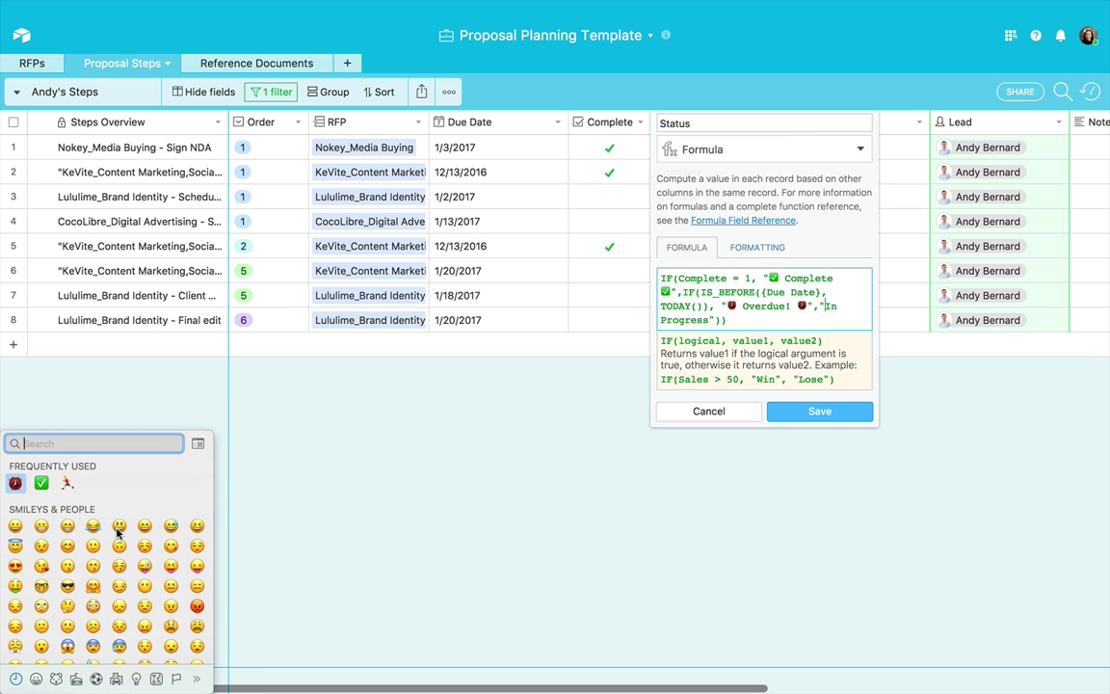
left_click(69, 483)
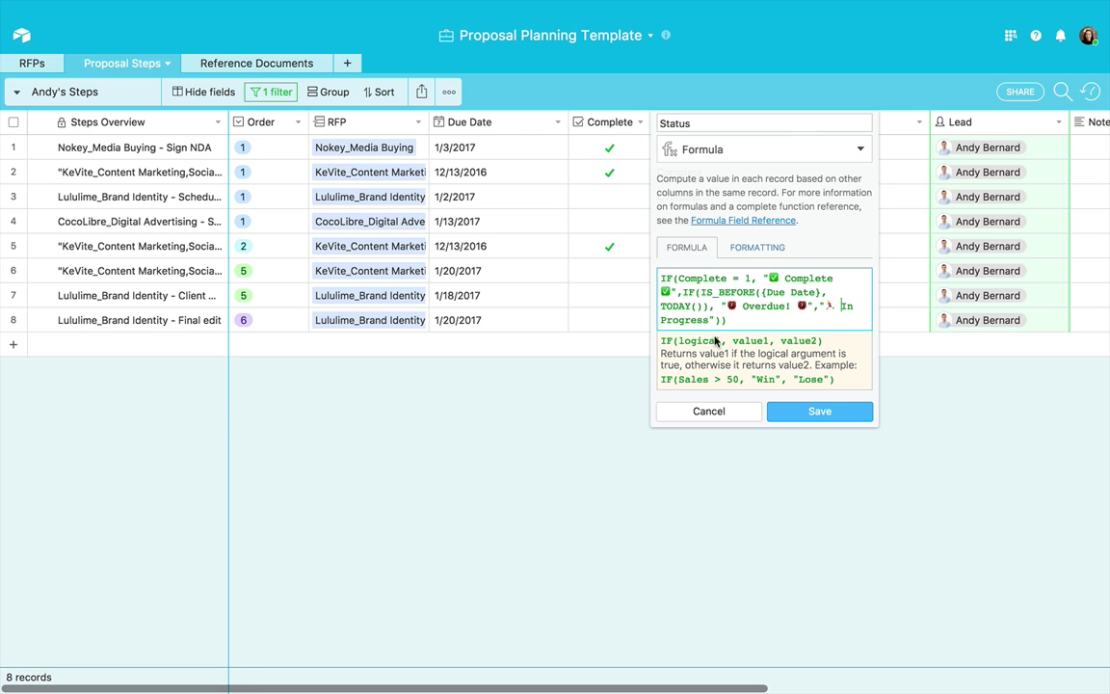
key("ctrl+super+space")
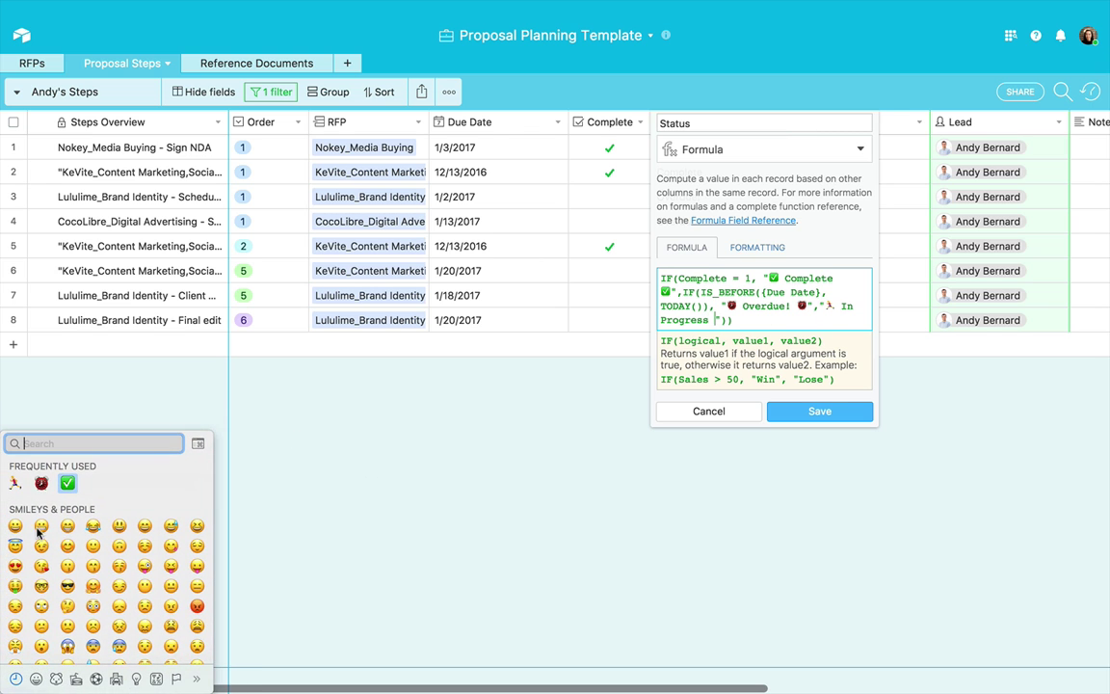
key("Return")
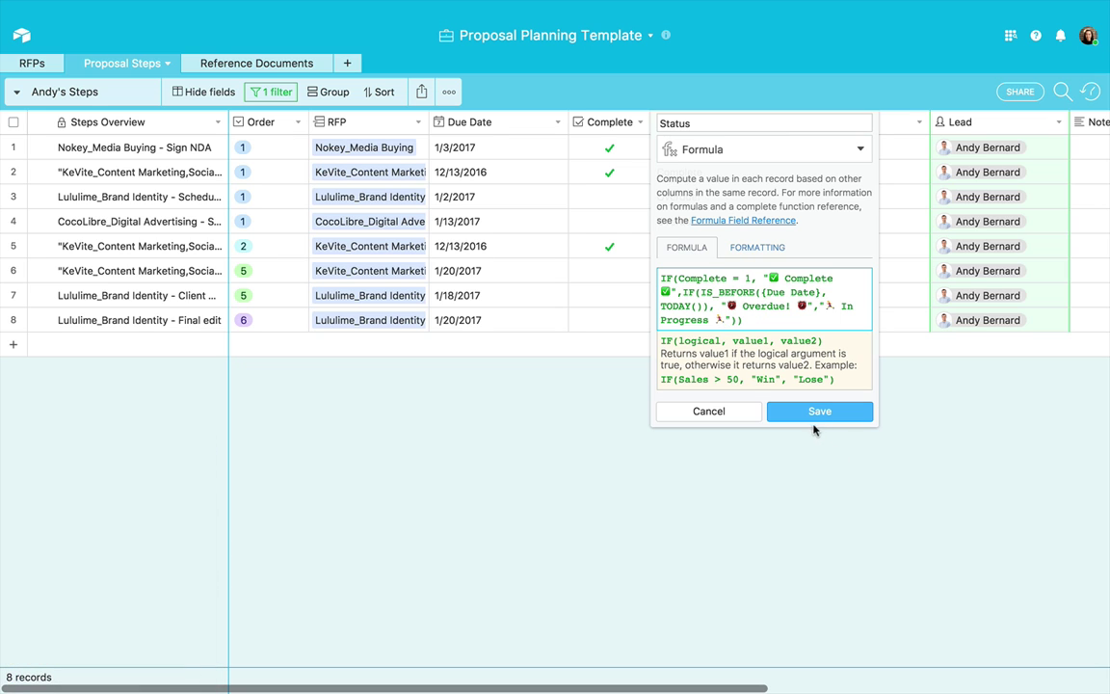
left_click(776, 411)
left_click(807, 435)
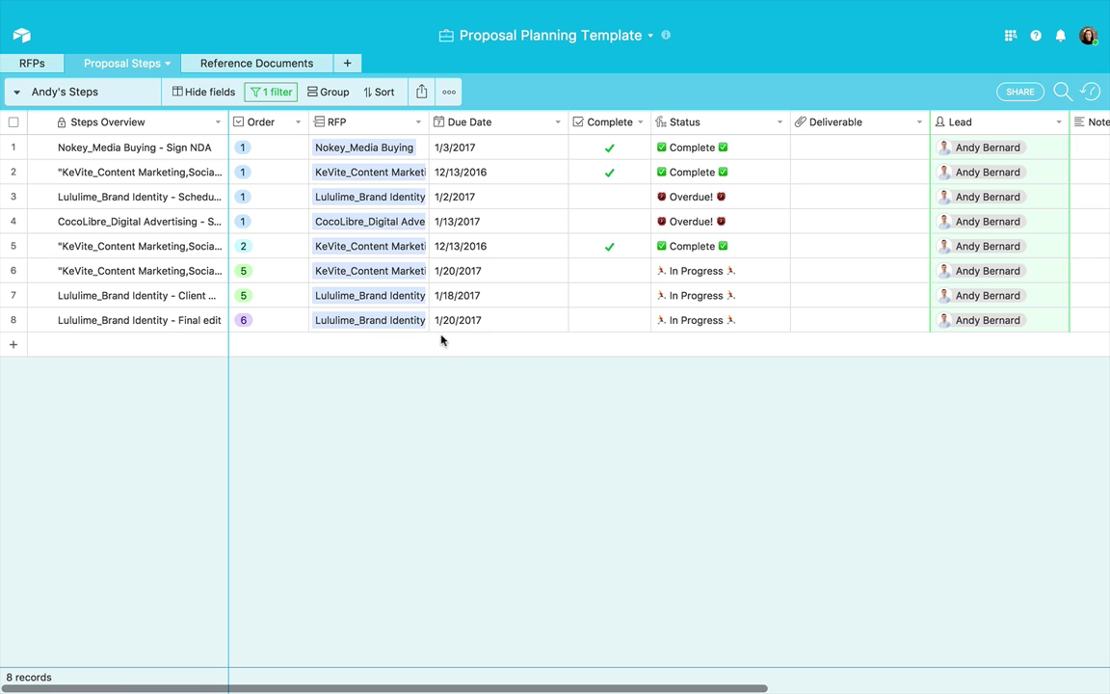
In the RFPs table, insert a Formula field named Days Till Submission directly after Deadline to Respond
left_click(26, 65)
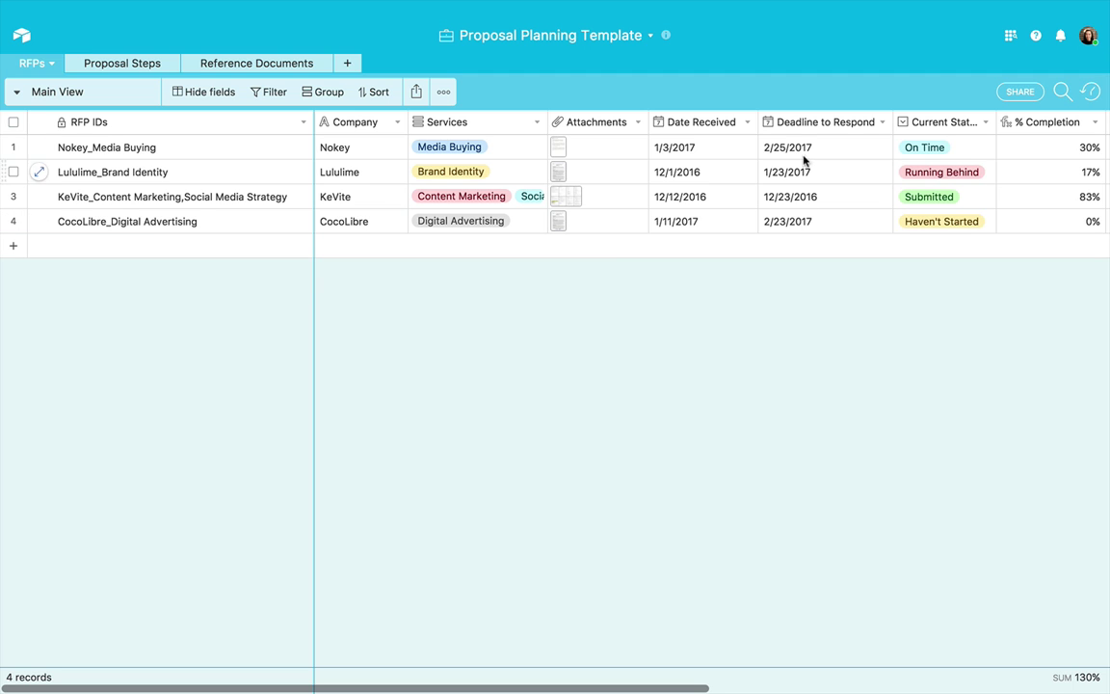
right_click(835, 120)
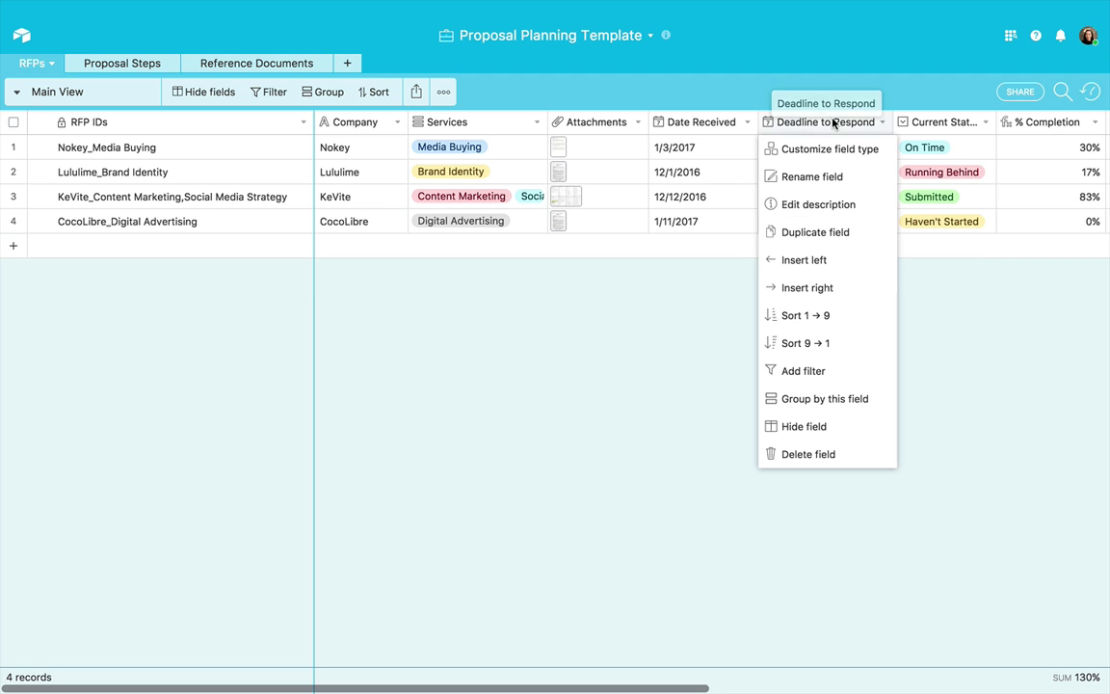
left_click(793, 287)
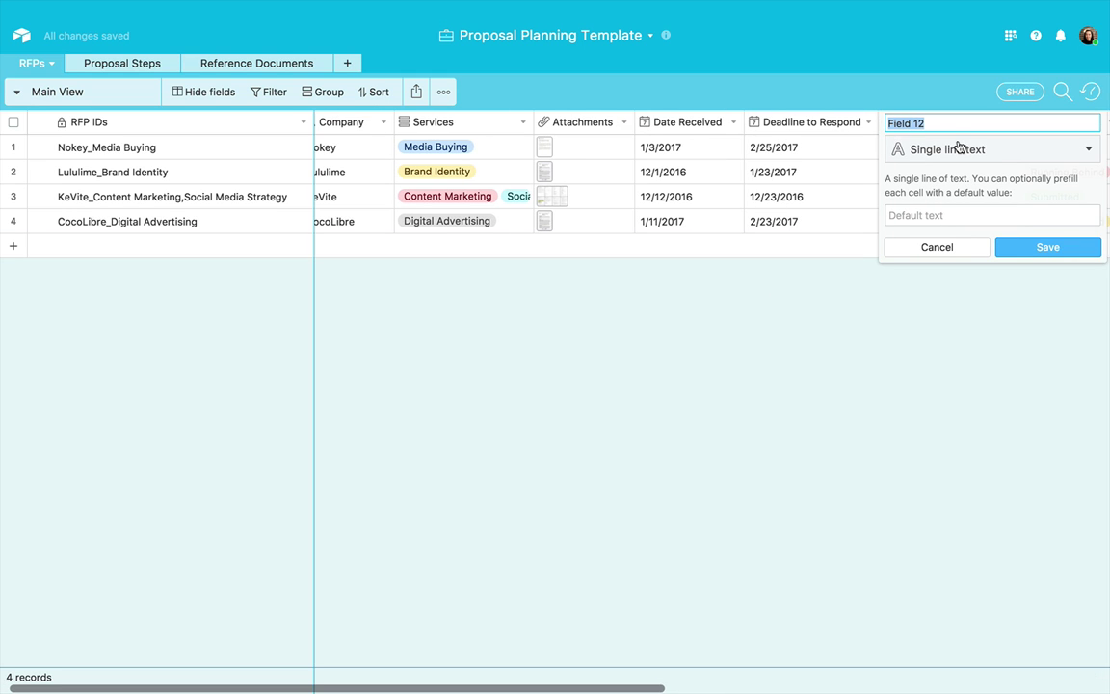
type("Days Till Submission")
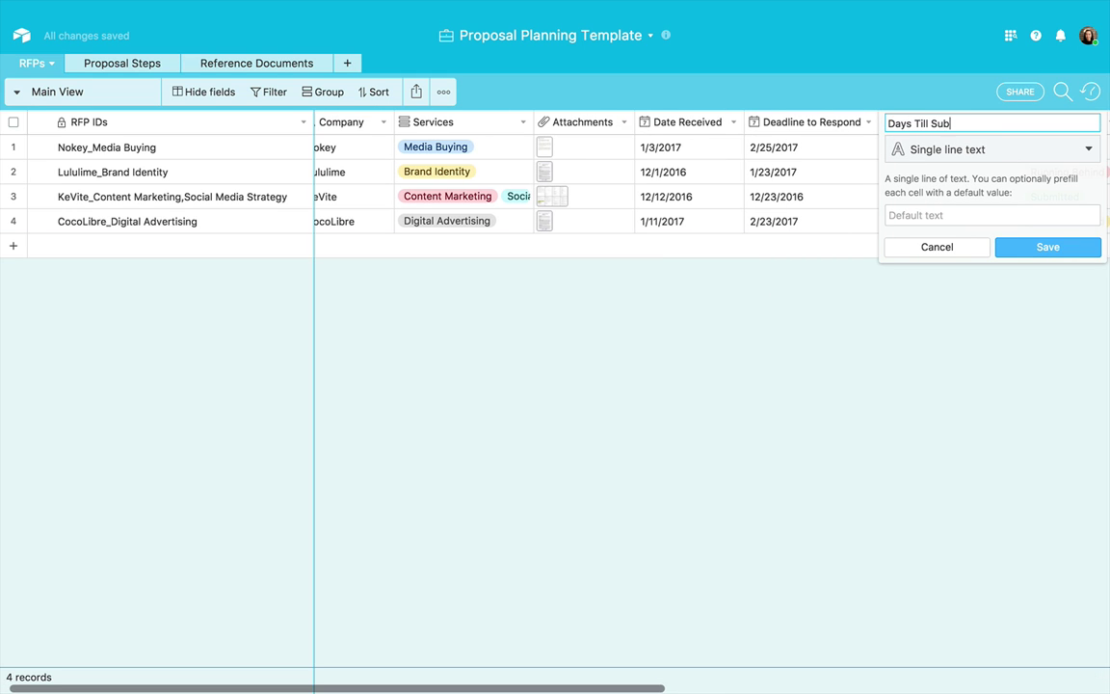
left_click(1083, 148)
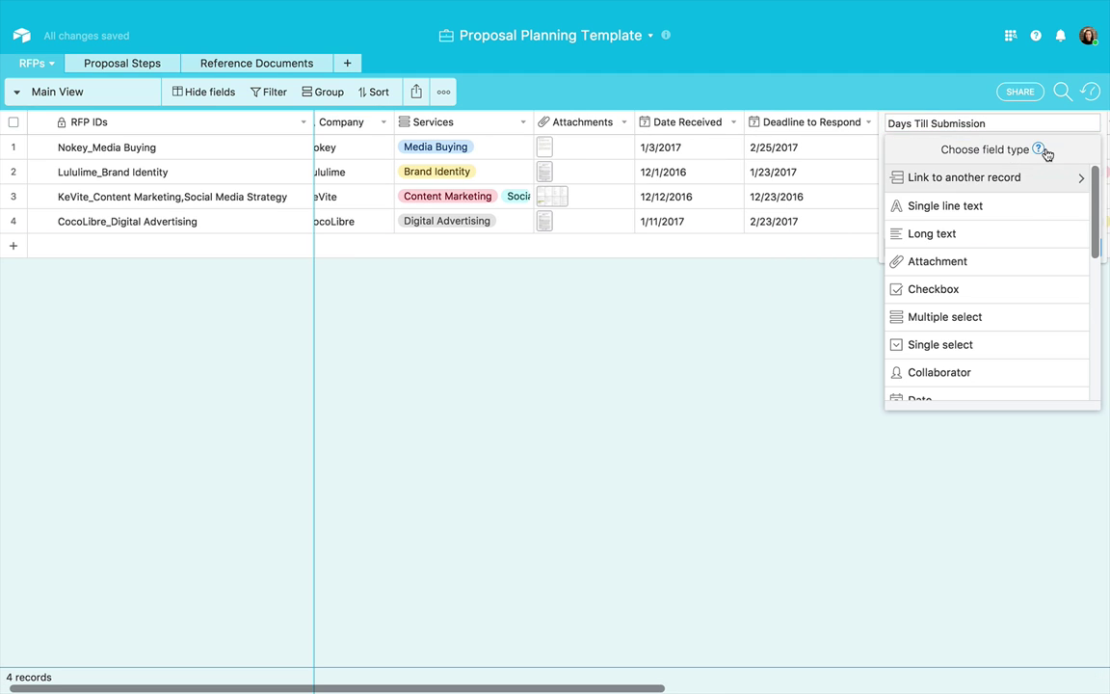
scroll(1009, 277, "down", 3)
scroll(1009, 281, "down", 3)
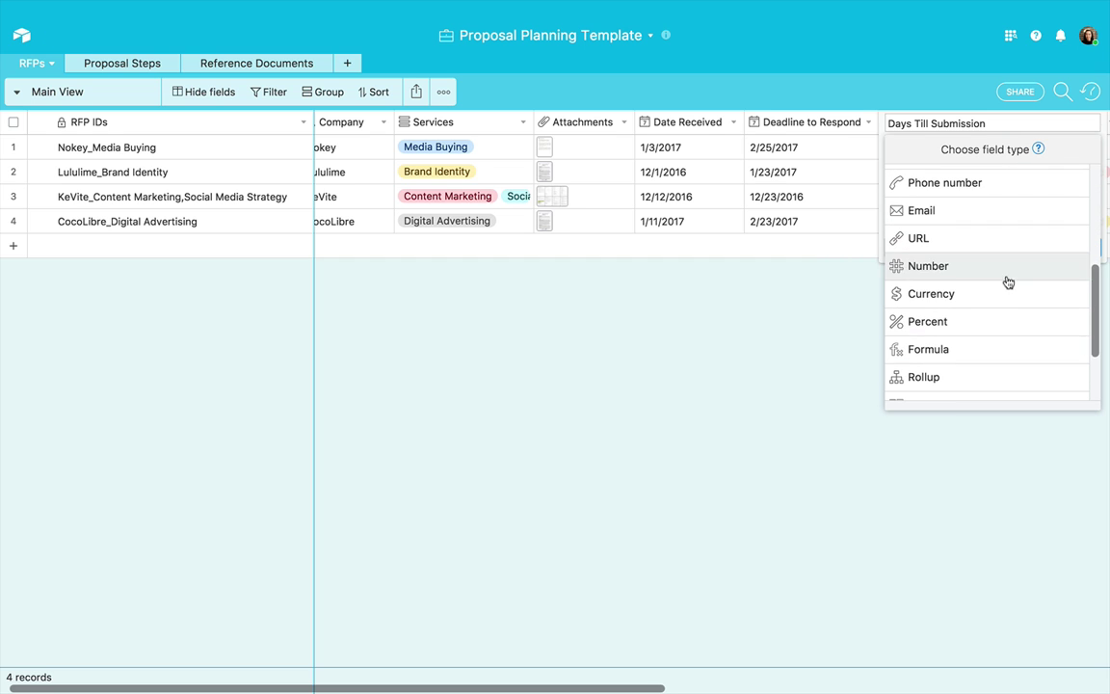
left_click(959, 353)
Insert the DATETIME_DIFF() function into the Days Till Submission formula
left_click(964, 275)
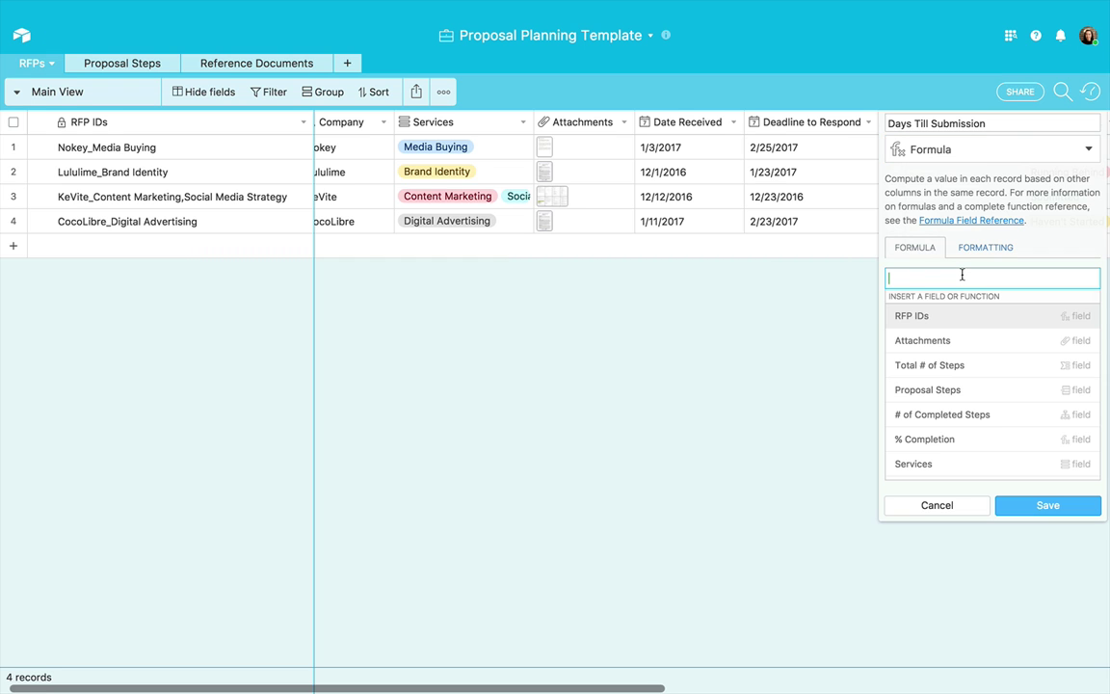
type("date")
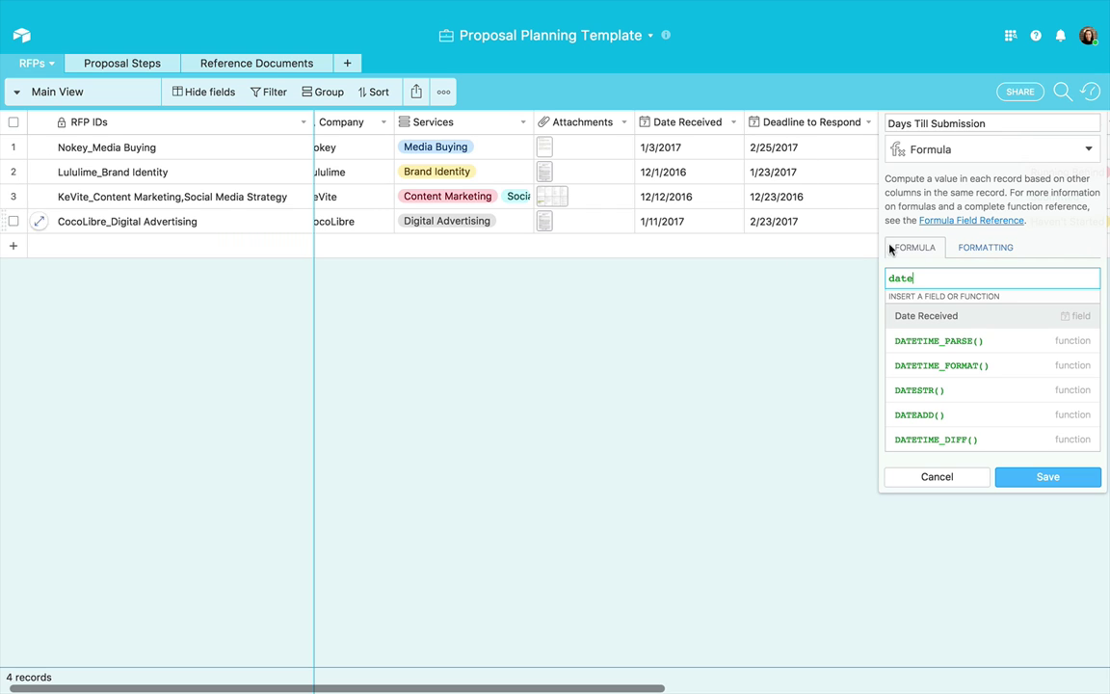
left_click(949, 441)
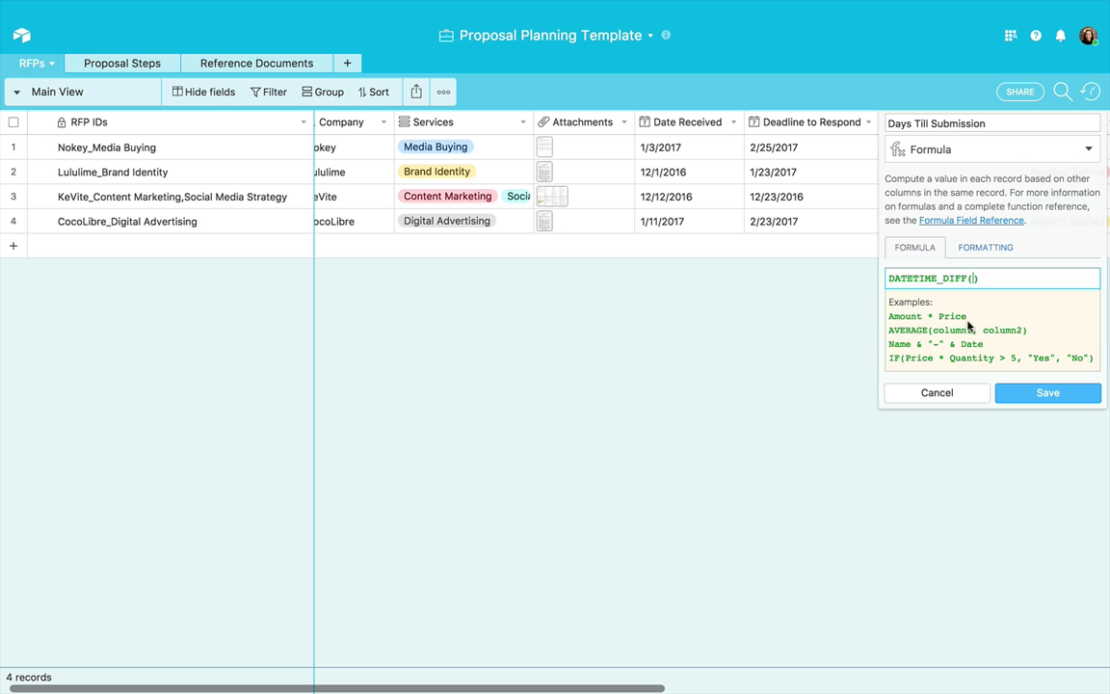
left_click(965, 277)
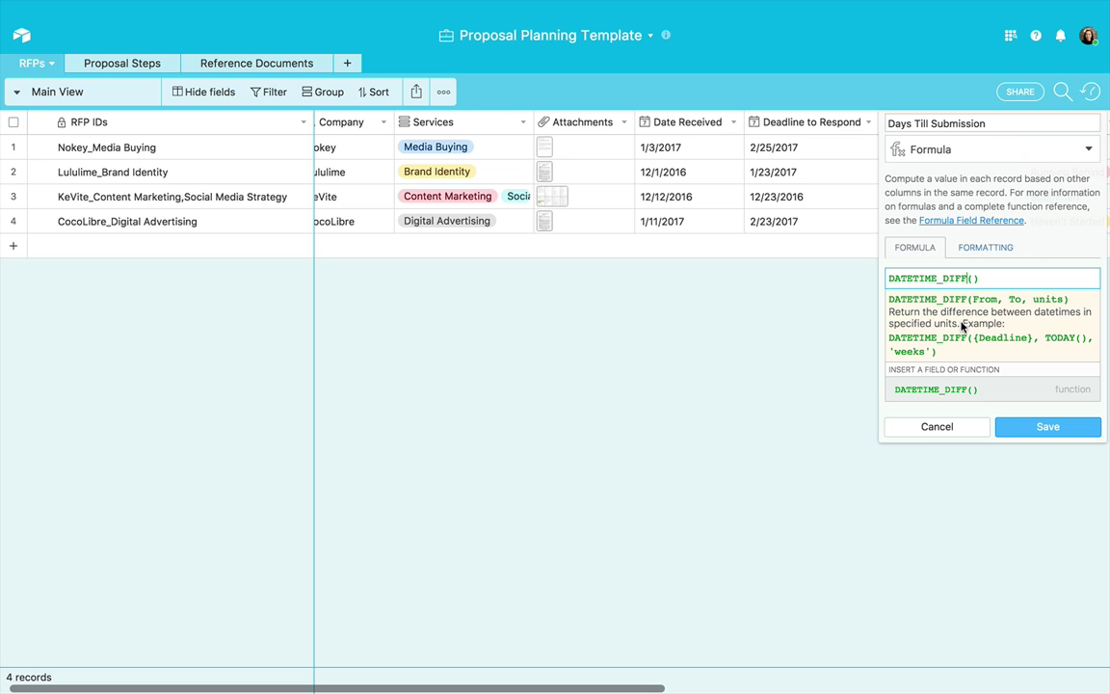
Complete the formula as DATETIME_DIFF({Deadline to Respond}, TODAY(), 'days') and save the Days Till Submission field
left_click(973, 278)
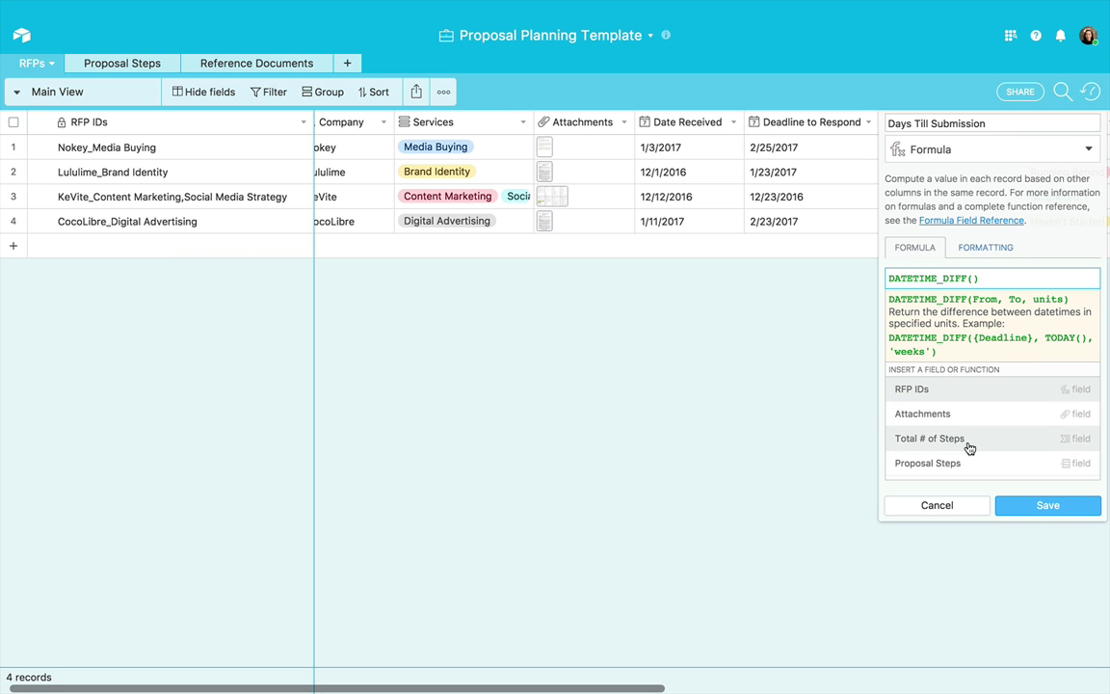
scroll(969, 448, "down", 5)
scroll(969, 449, "up", 2)
scroll(964, 445, "down", 2)
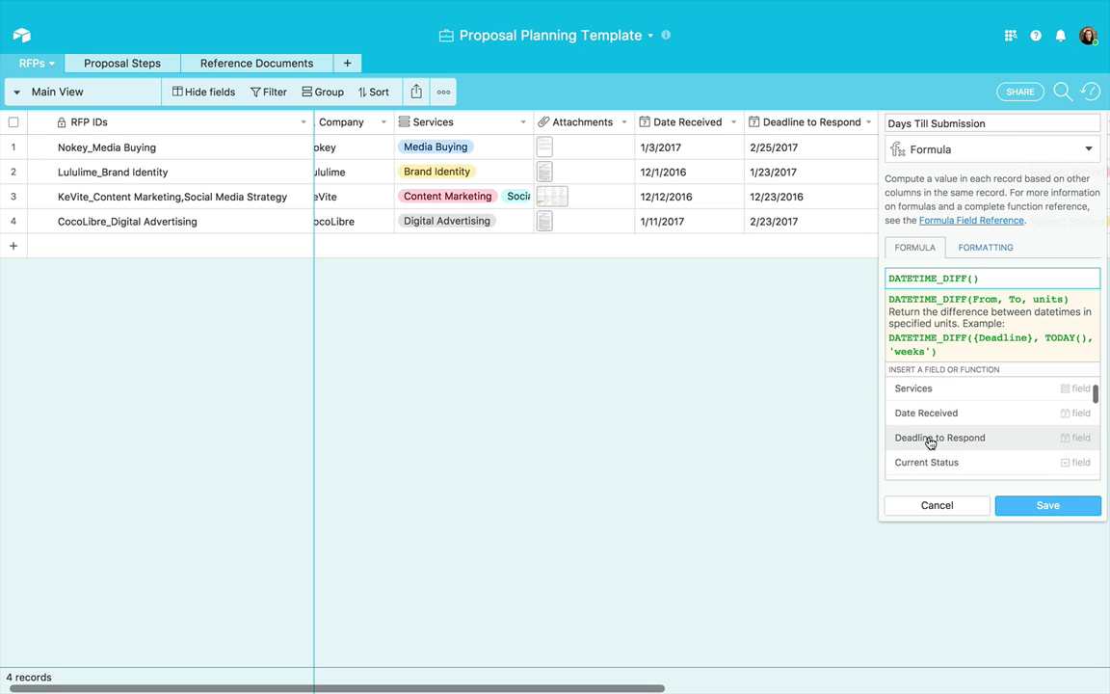
left_click(931, 441)
type(", TODAY")
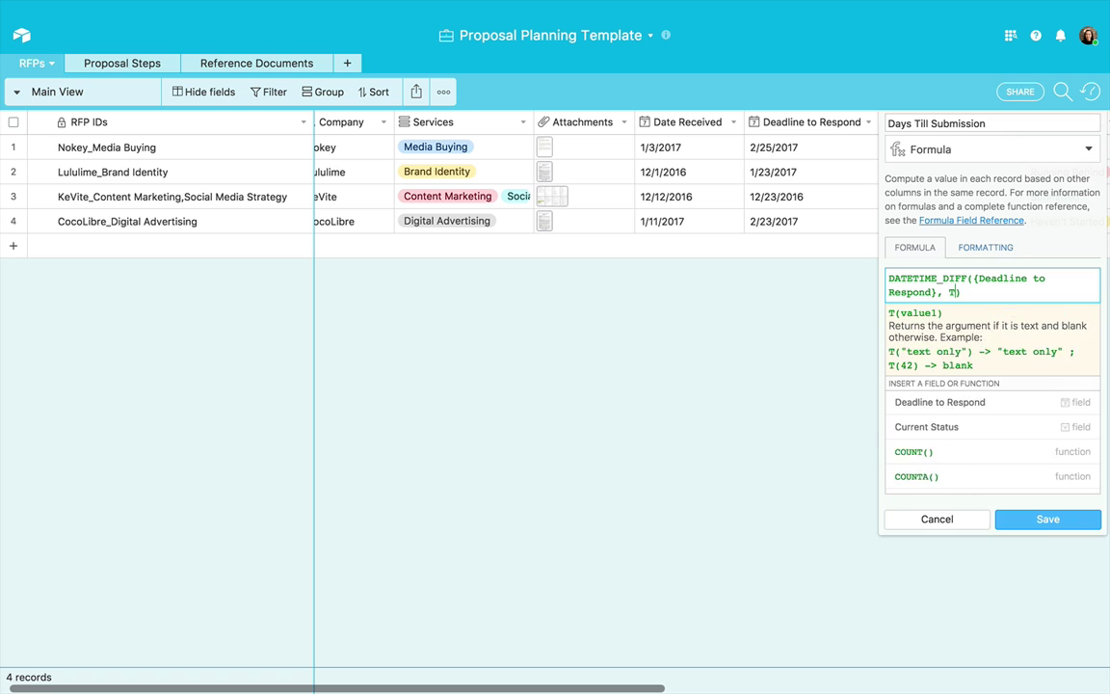
type("(), 'day")
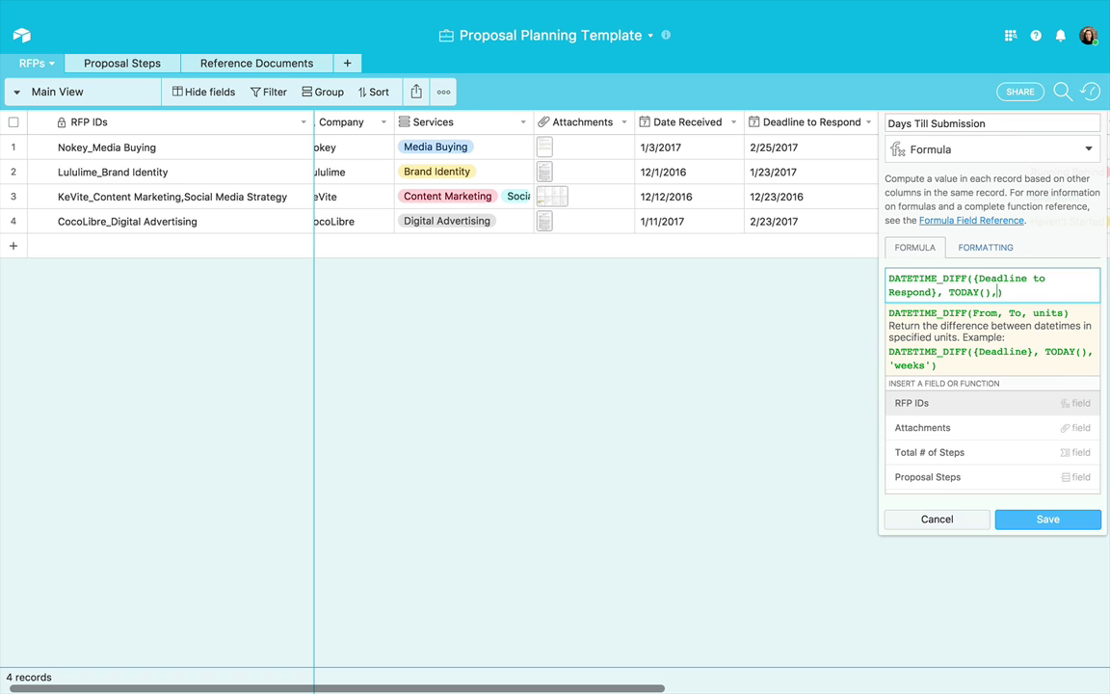
type("s'")
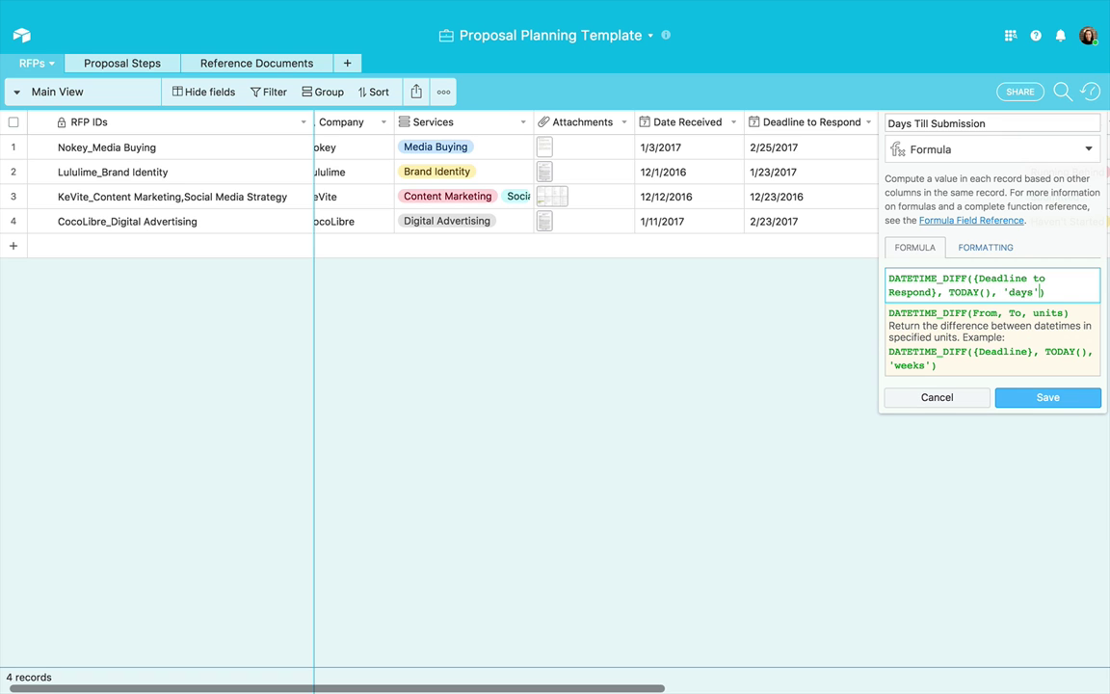
left_click(1048, 397)
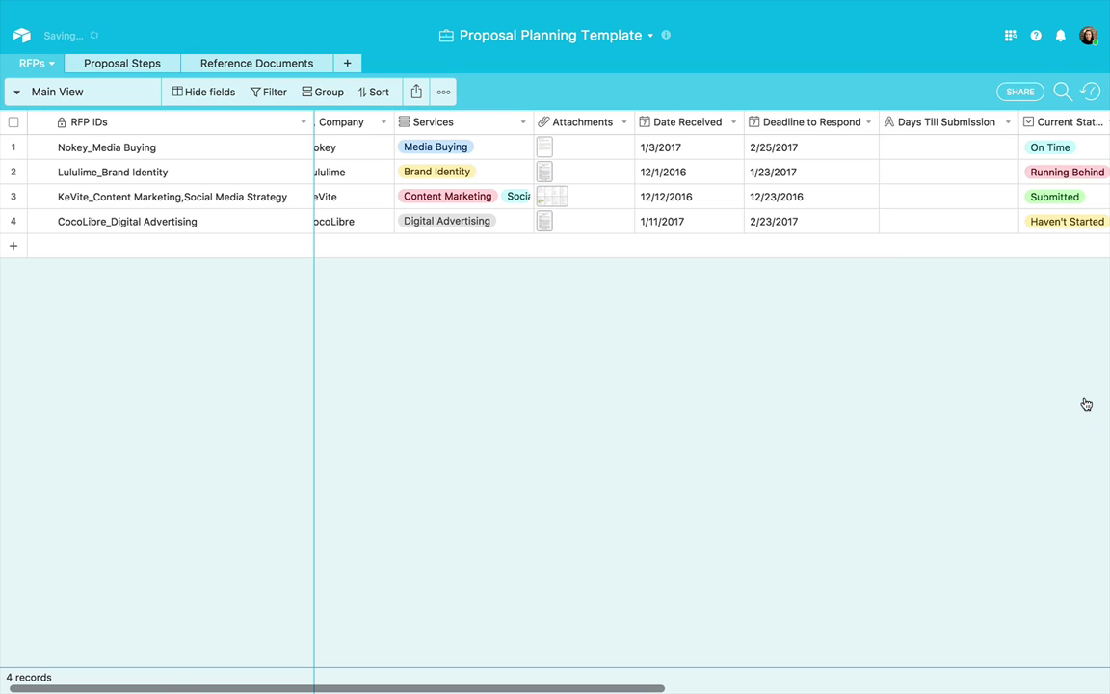